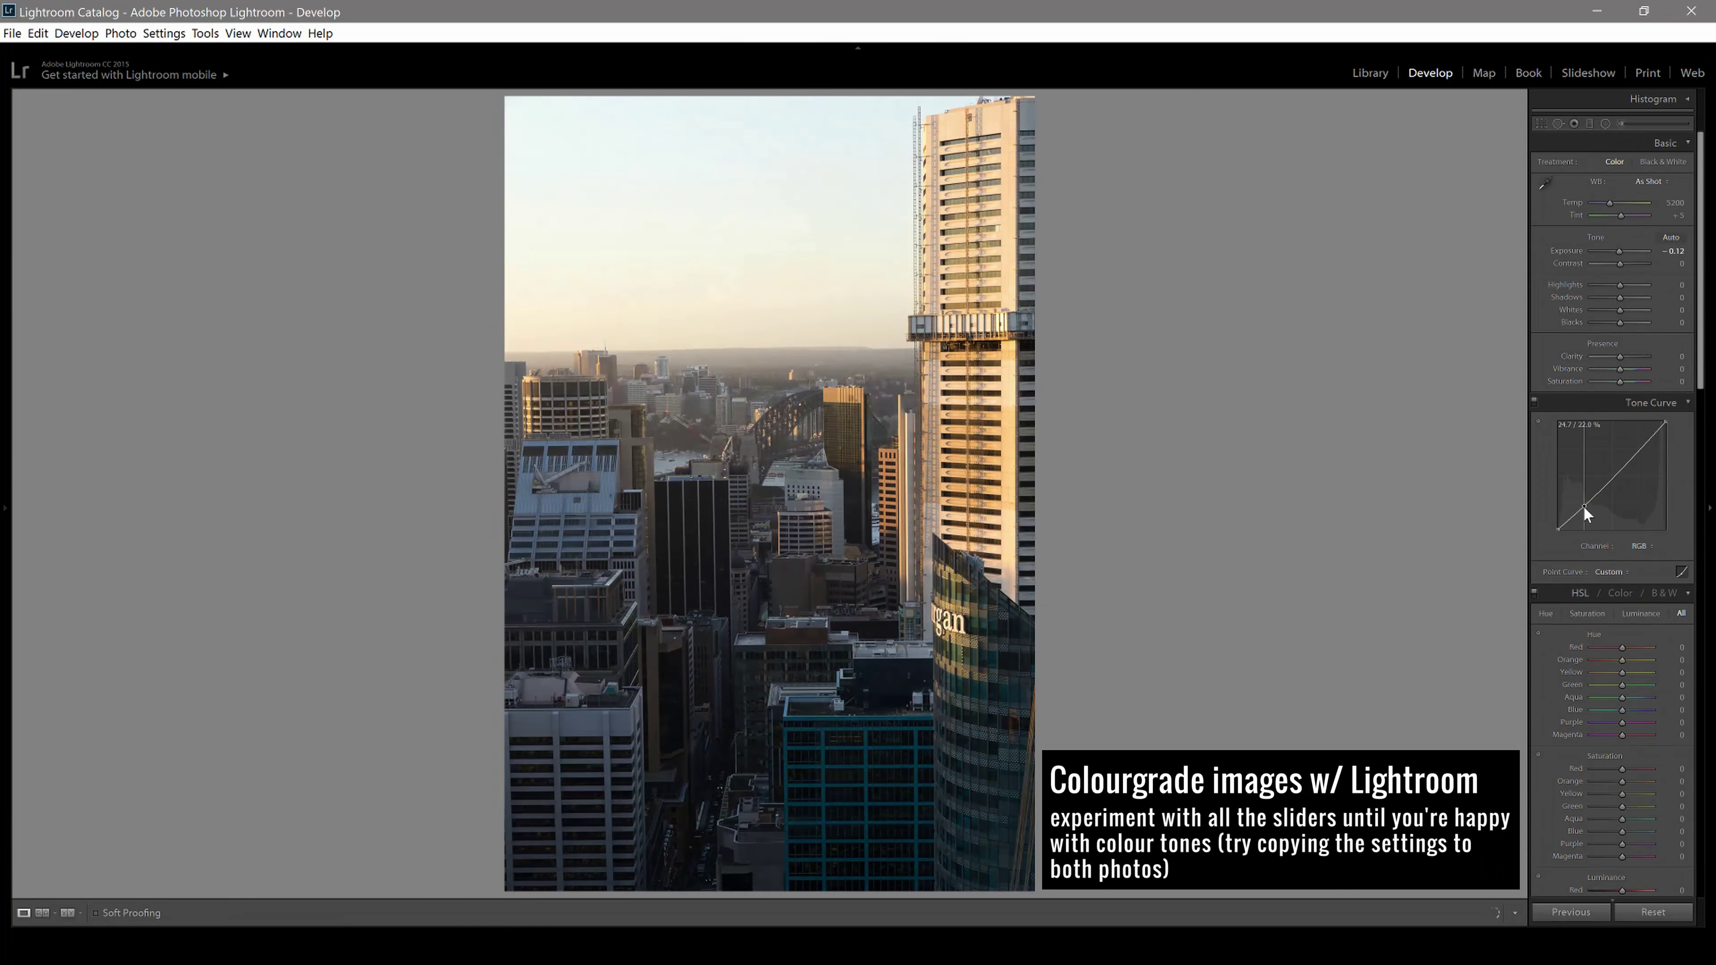
# Lift the tone curve's upper part, darken the shadows, and adjust white balance, exposure and contrast
pyautogui.moveTo(1634, 466); pyautogui.dragTo(1635, 449)
pyautogui.moveTo(1584, 505); pyautogui.dragTo(1582, 513)
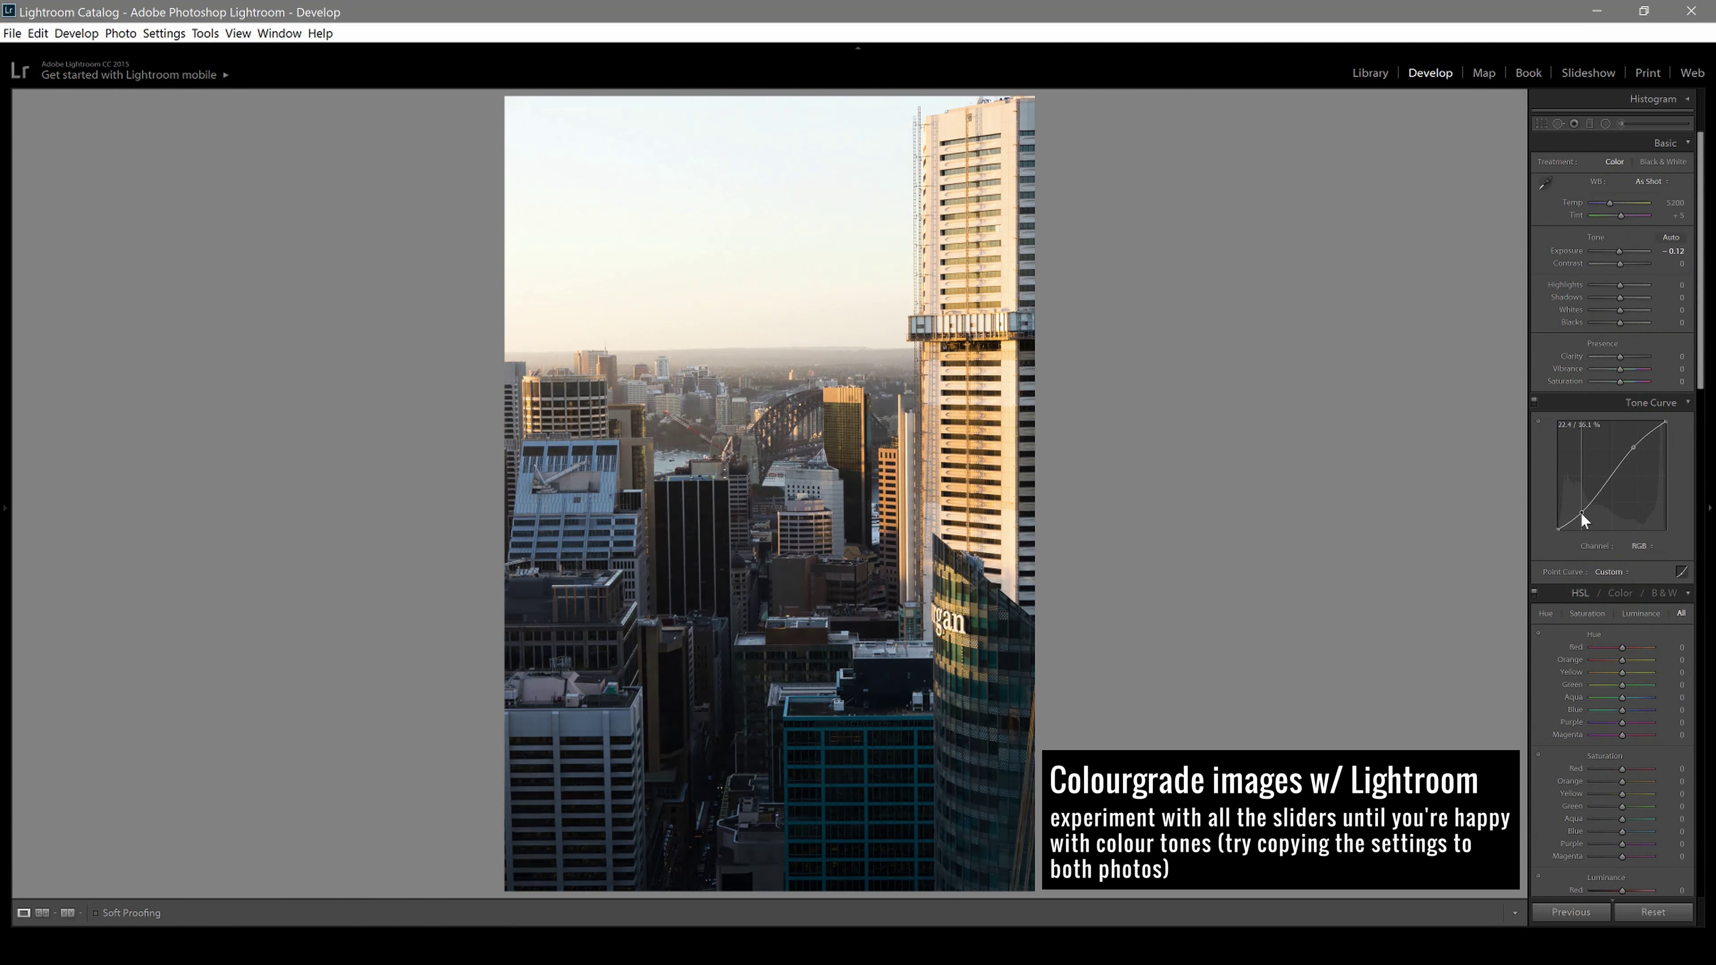
pyautogui.moveTo(1619, 251)
pyautogui.mouseDown()
pyautogui.moveTo(1595, 284)
pyautogui.moveTo(1624, 298)
pyautogui.moveTo(1609, 310)
pyautogui.mouseUp()
pyautogui.moveTo(1620, 323); pyautogui.dragTo(1617, 322)
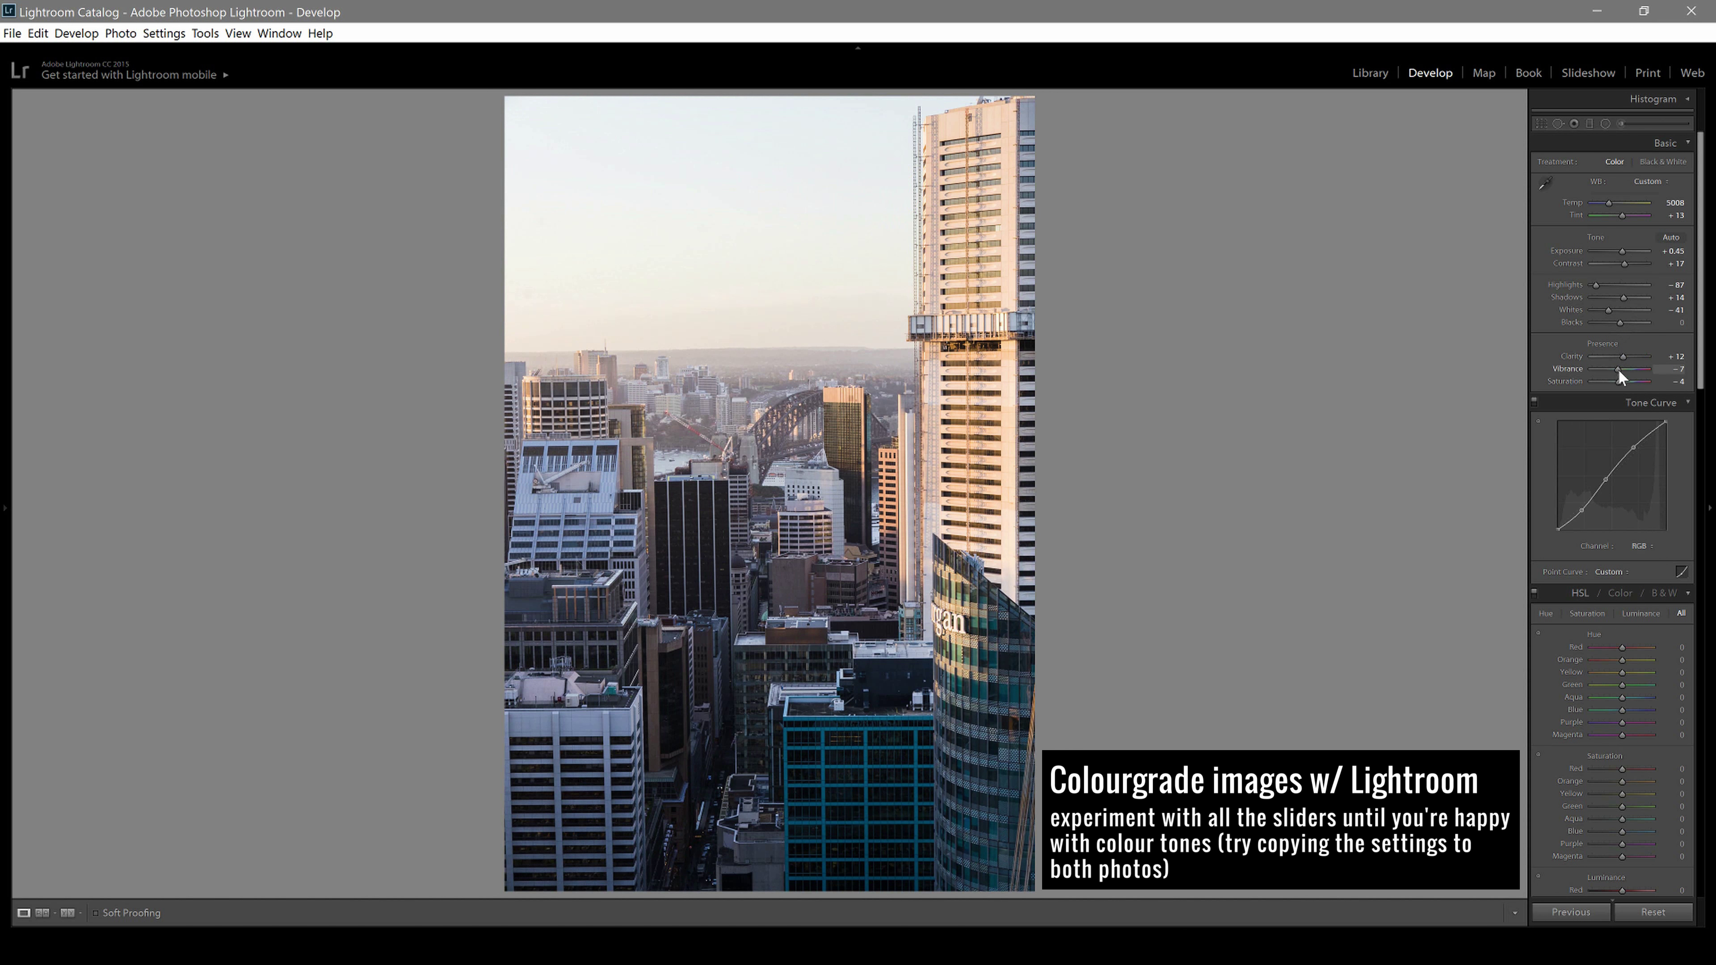
# Adjust the HSL colour sliders further down the Develop panel
pyautogui.scroll(-2, 1601, 352)
pyautogui.scroll(-3, 1574, 406)
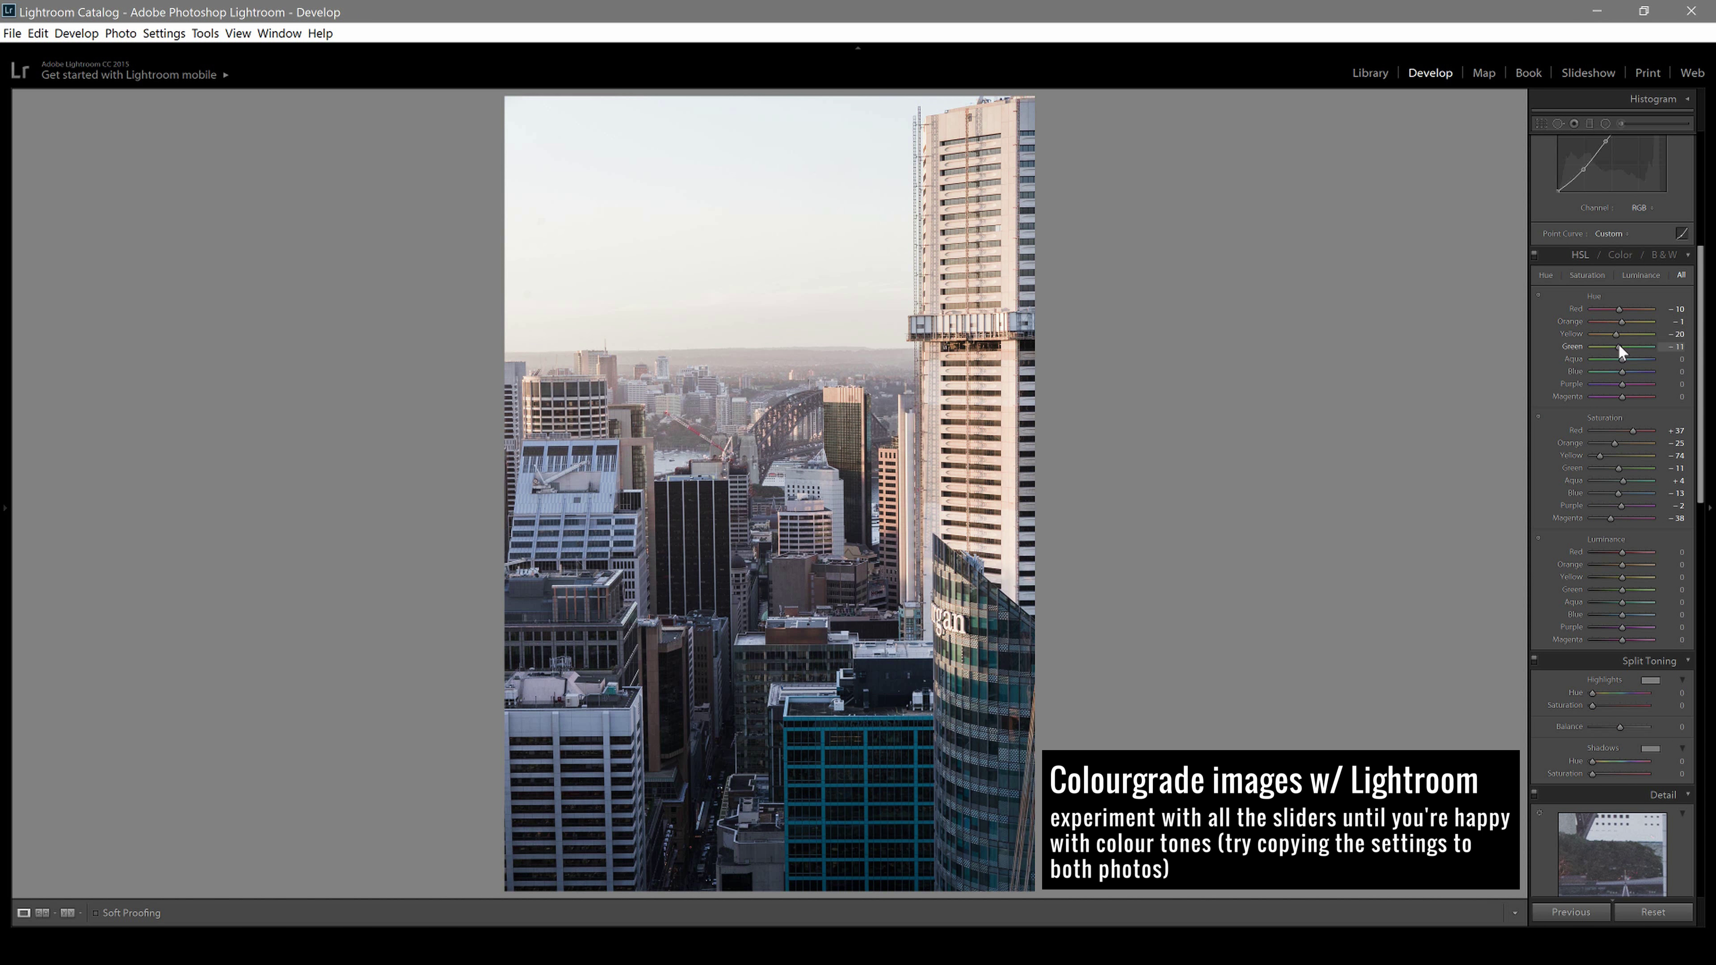
pyautogui.moveTo(1622, 384); pyautogui.dragTo(1617, 383)
pyautogui.scroll(-3, 1609, 381)
pyautogui.moveTo(1622, 395); pyautogui.dragTo(1613, 421)
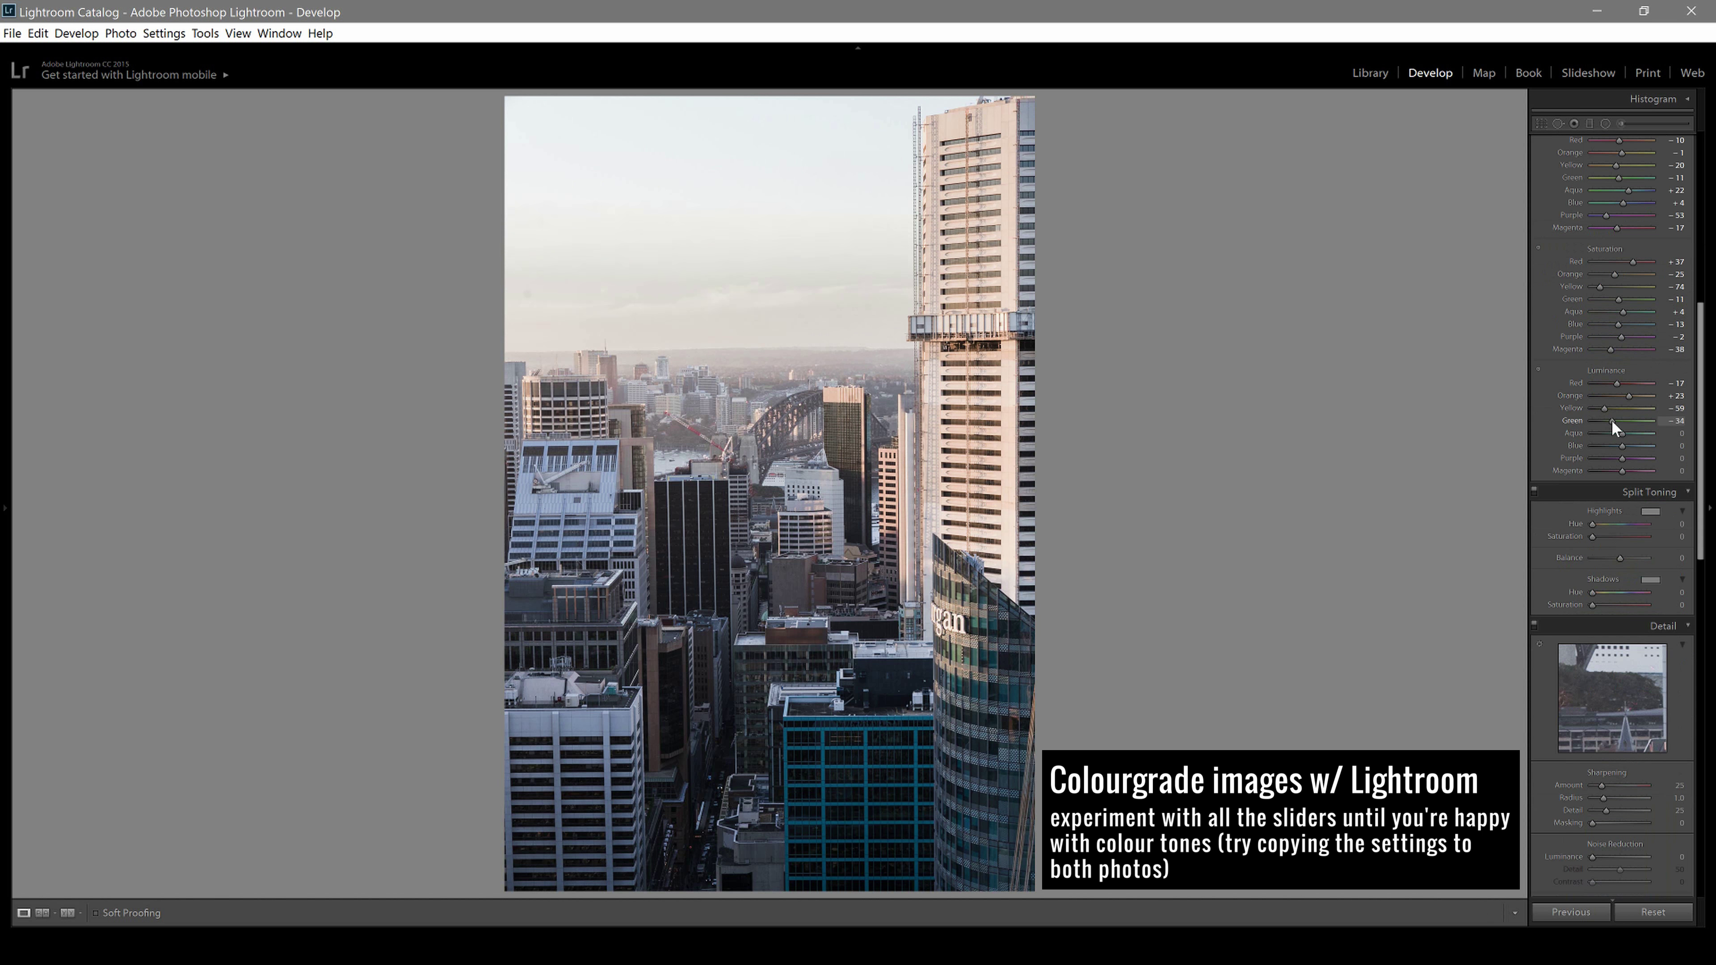
# Split-tone the skyline with blue highlights and slightly green shadows
pyautogui.moveTo(1592, 524); pyautogui.dragTo(1628, 524)
pyautogui.moveTo(1603, 537); pyautogui.dragTo(1613, 592)
pyautogui.moveTo(1591, 605); pyautogui.dragTo(1623, 645)
# Paste the skyline's develop settings onto the sneaker legs photo
pyautogui.scroll(-5, 1607, 730)
pyautogui.scroll(-5, 1592, 684)
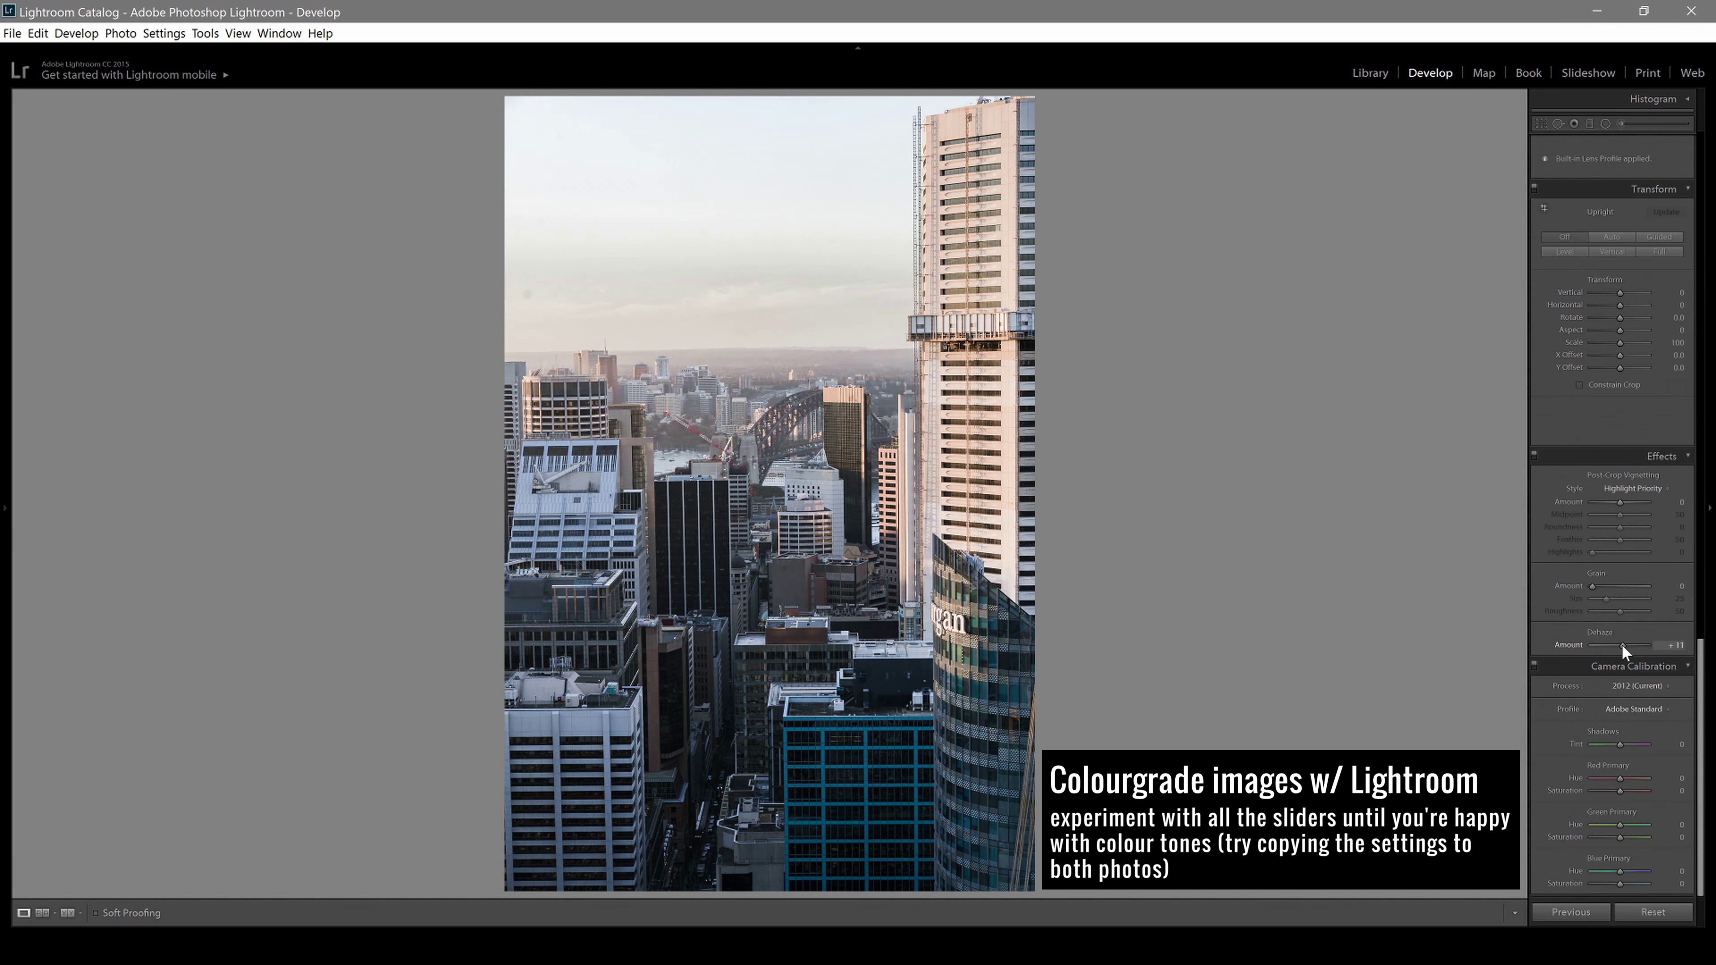
pyautogui.rightClick(588, 121)
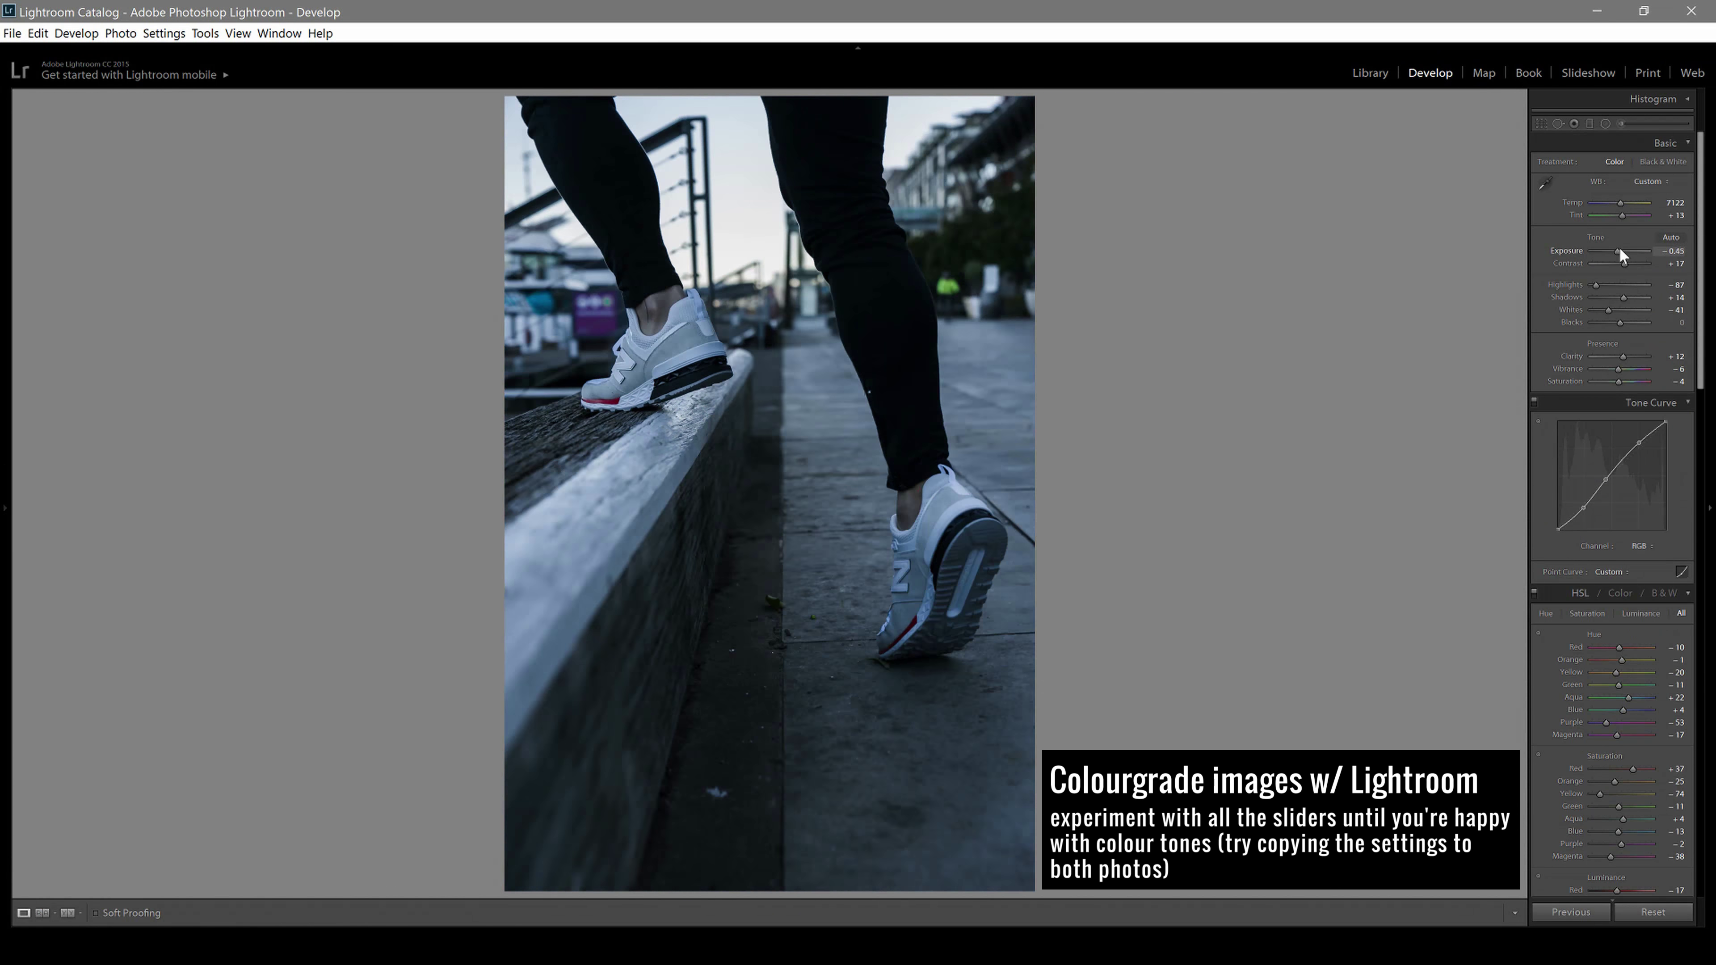
# Darken the sneaker photo and lower its vibrance, then layer it over the skyline at about 75% size
pyautogui.moveTo(1623, 298); pyautogui.dragTo(1616, 297)
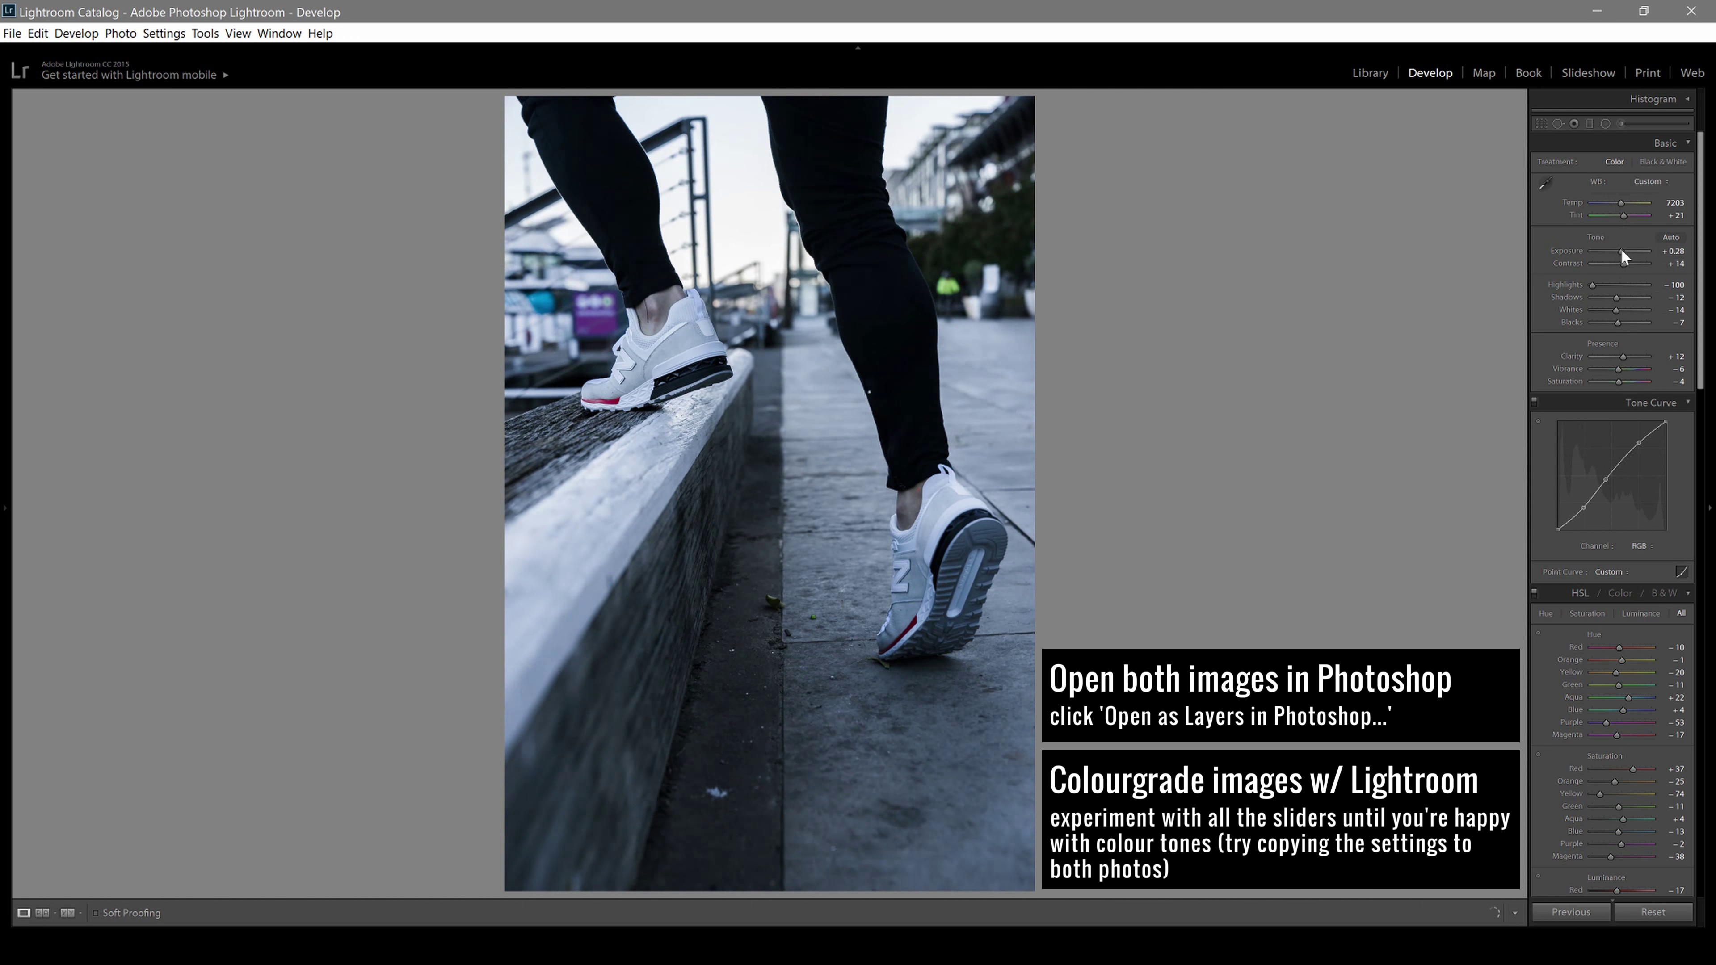
pyautogui.moveTo(1621, 375); pyautogui.dragTo(1619, 375)
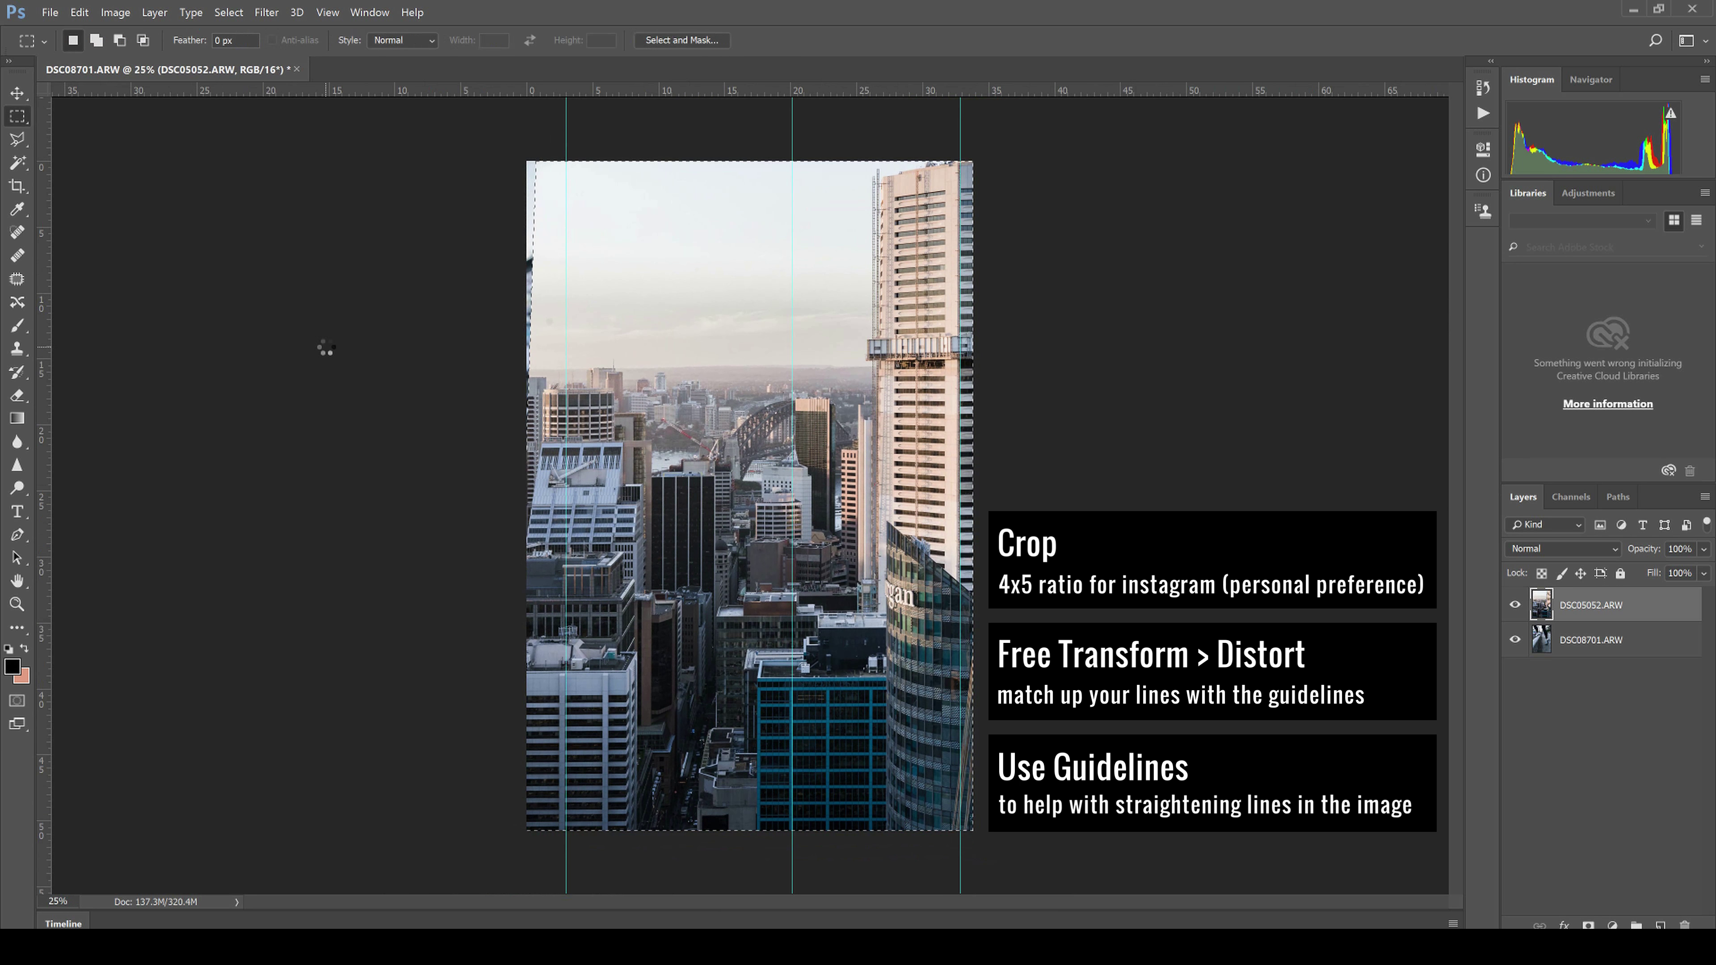
pyautogui.rightClick(534, 189)
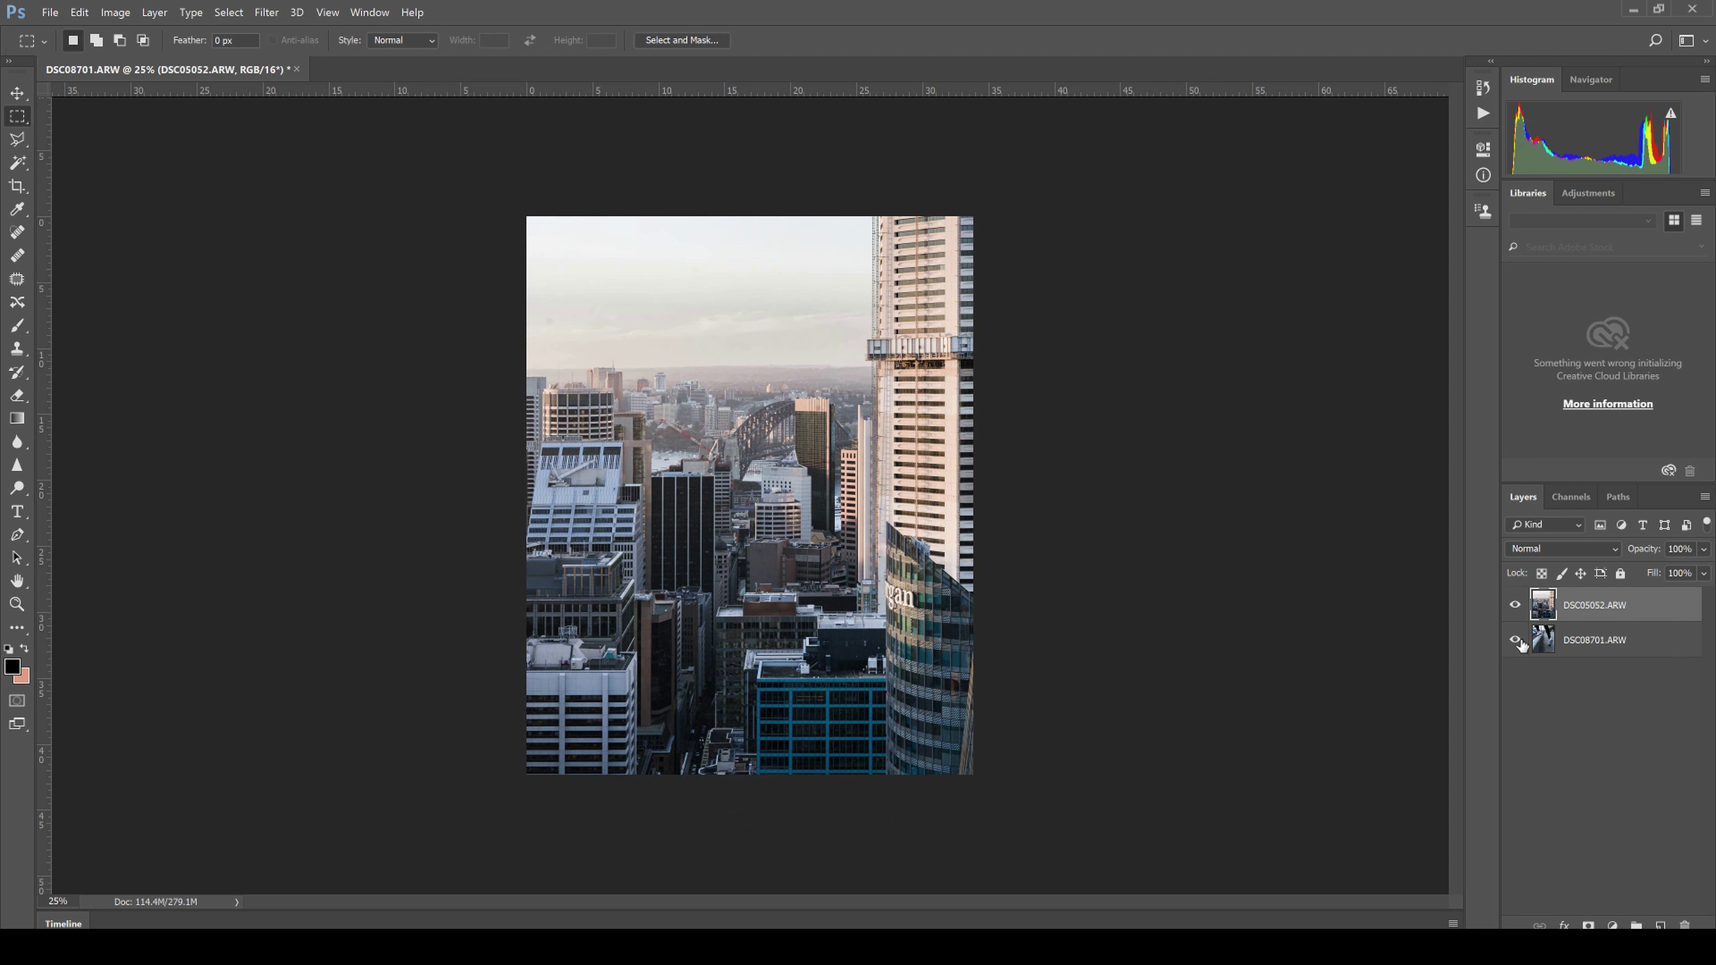
pyautogui.moveTo(527, 161); pyautogui.dragTo(583, 267)
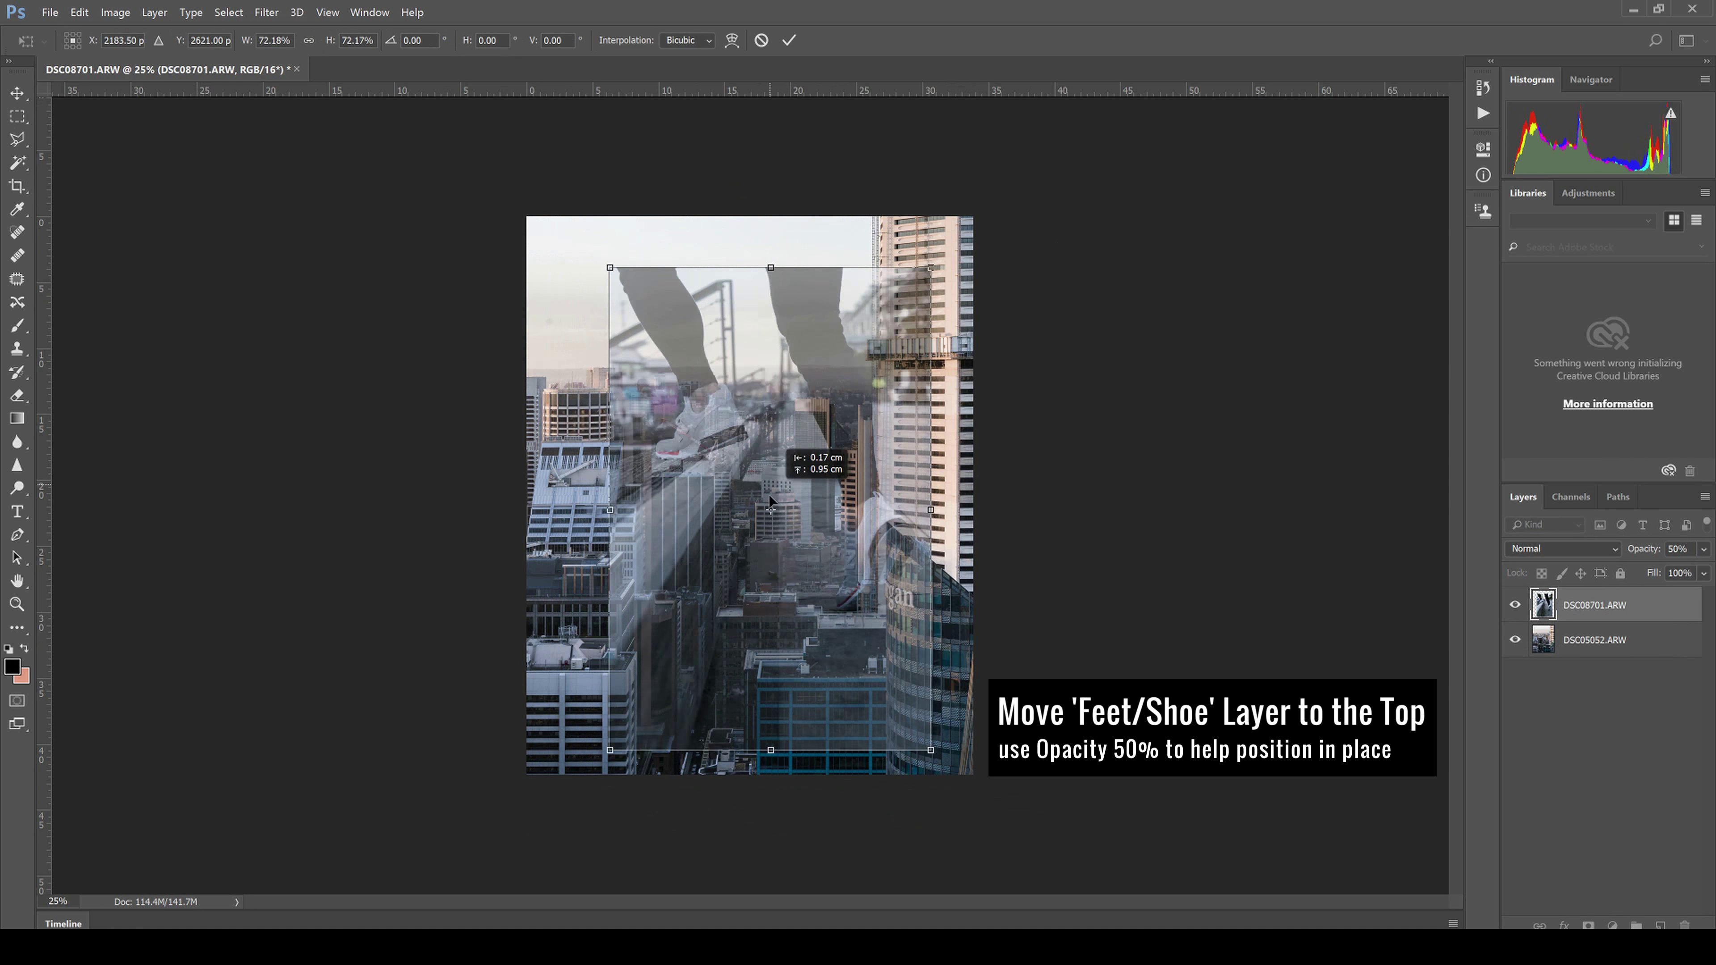
pyautogui.press('Return')
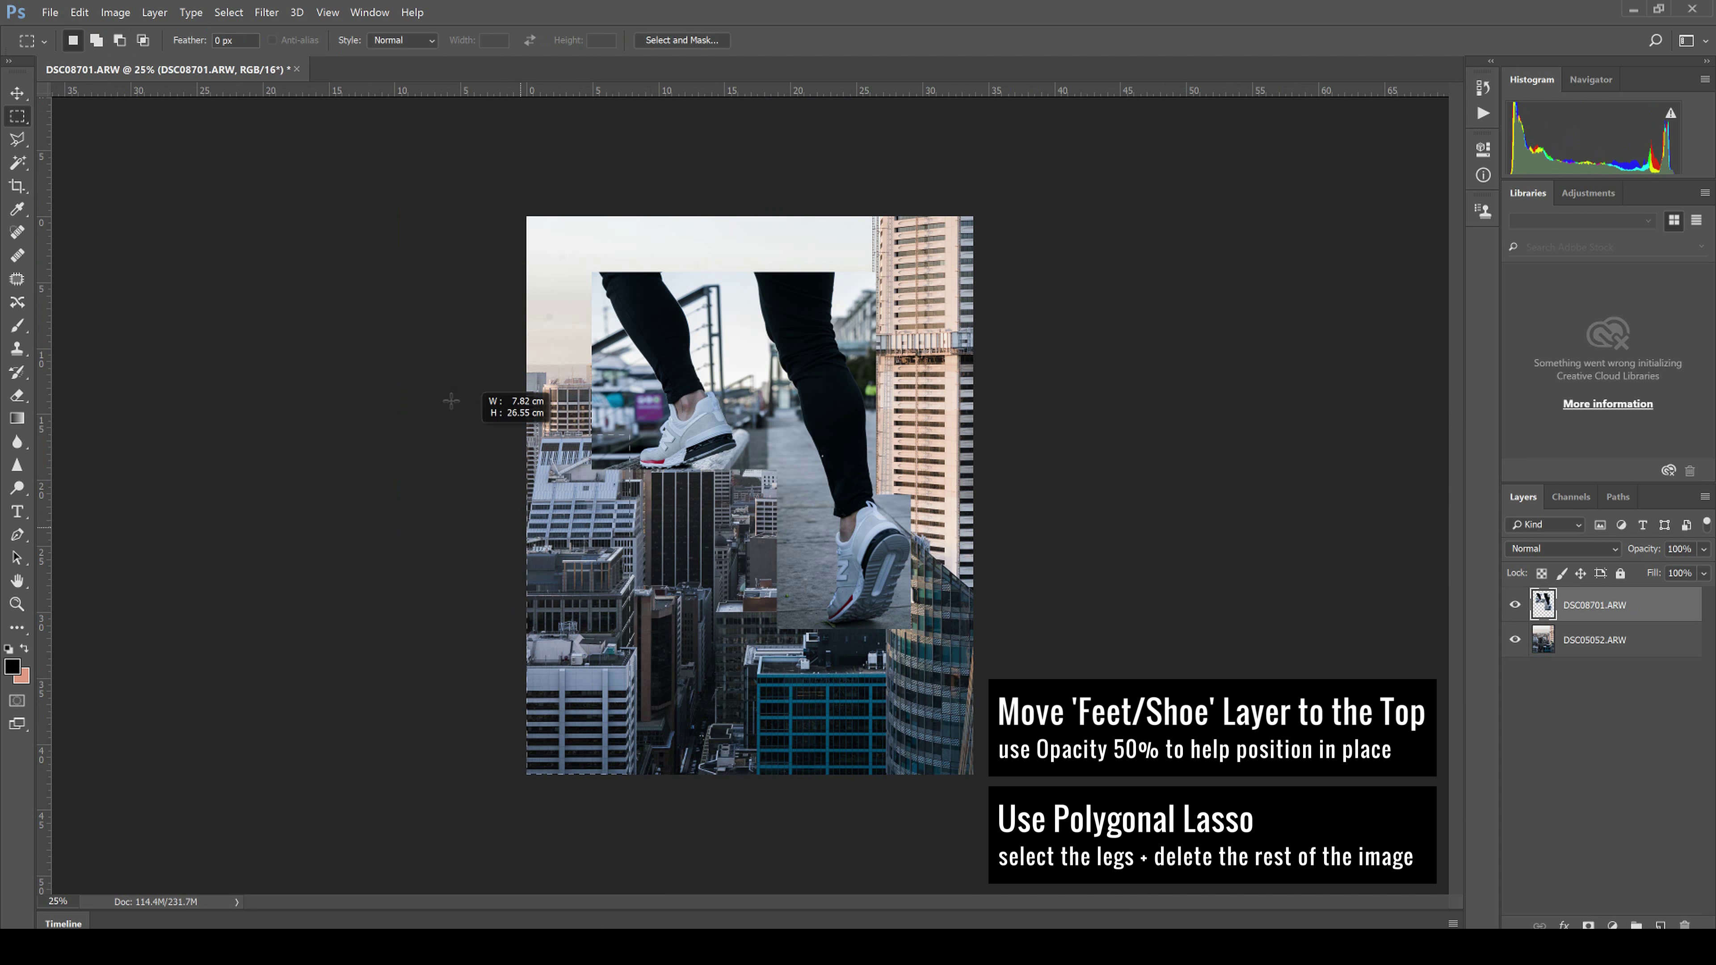
# Start tracing around the legs with the Polygonal Lasso, zoomed in on them
pyautogui.hotkey('ctrl', 'd')
pyautogui.press('l')
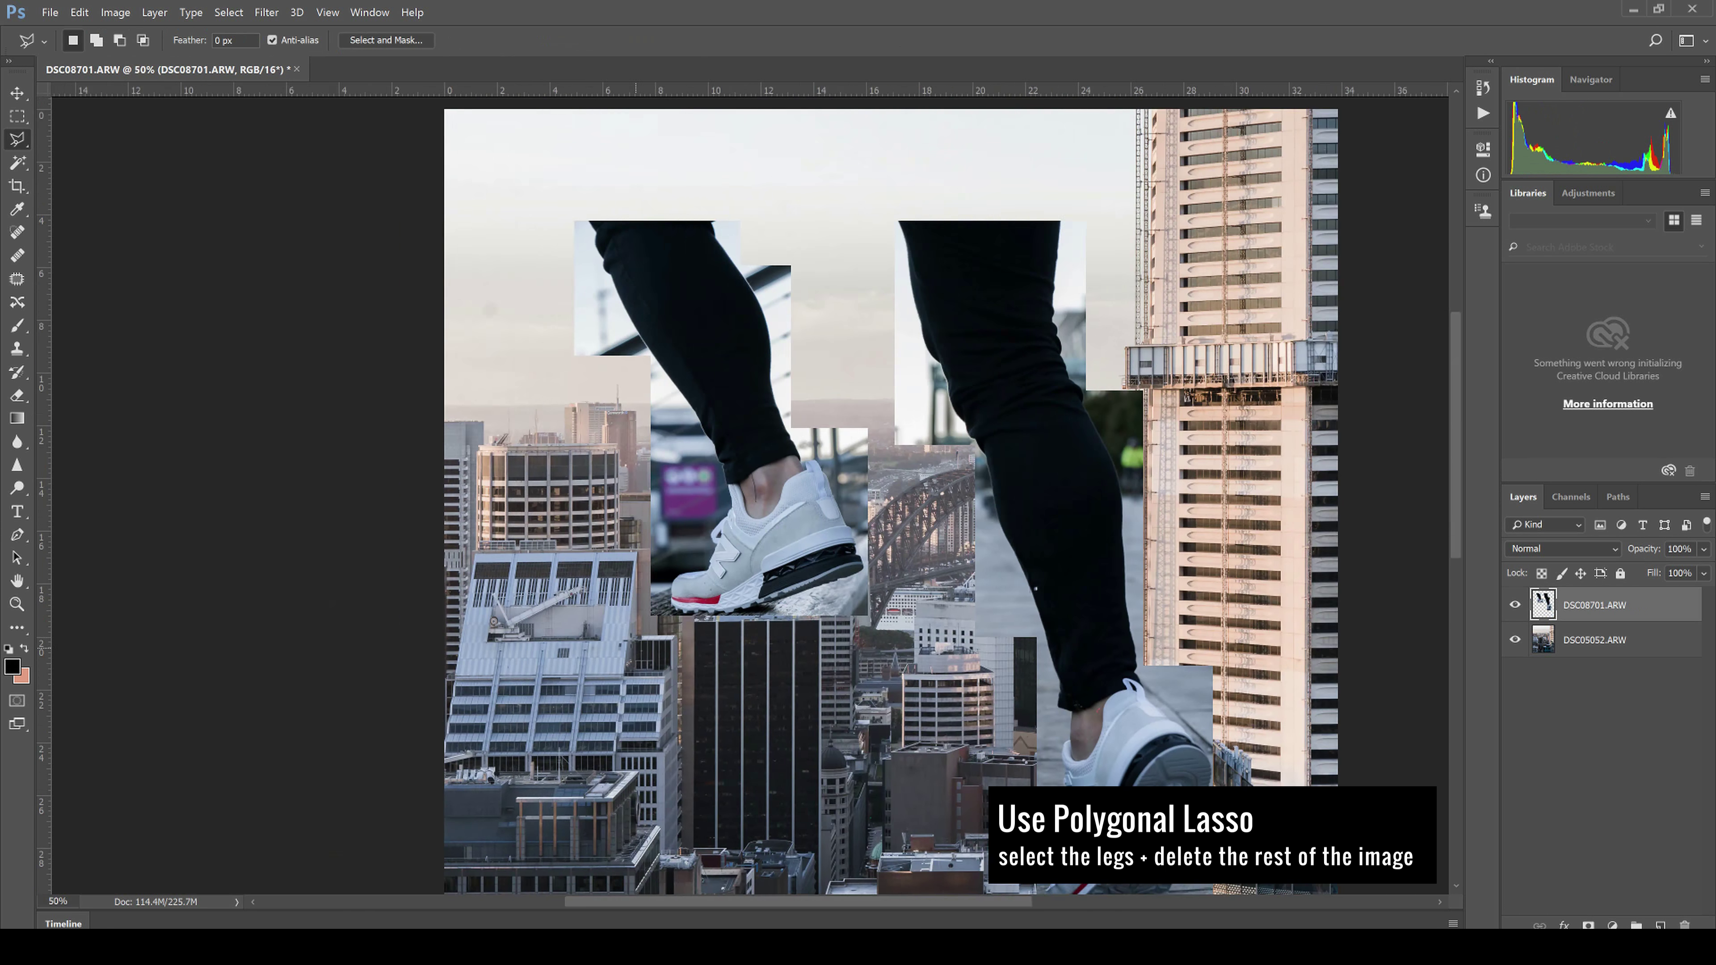
pyautogui.hotkey('ctrl', '+')
pyautogui.hotkey('ctrl', '+')
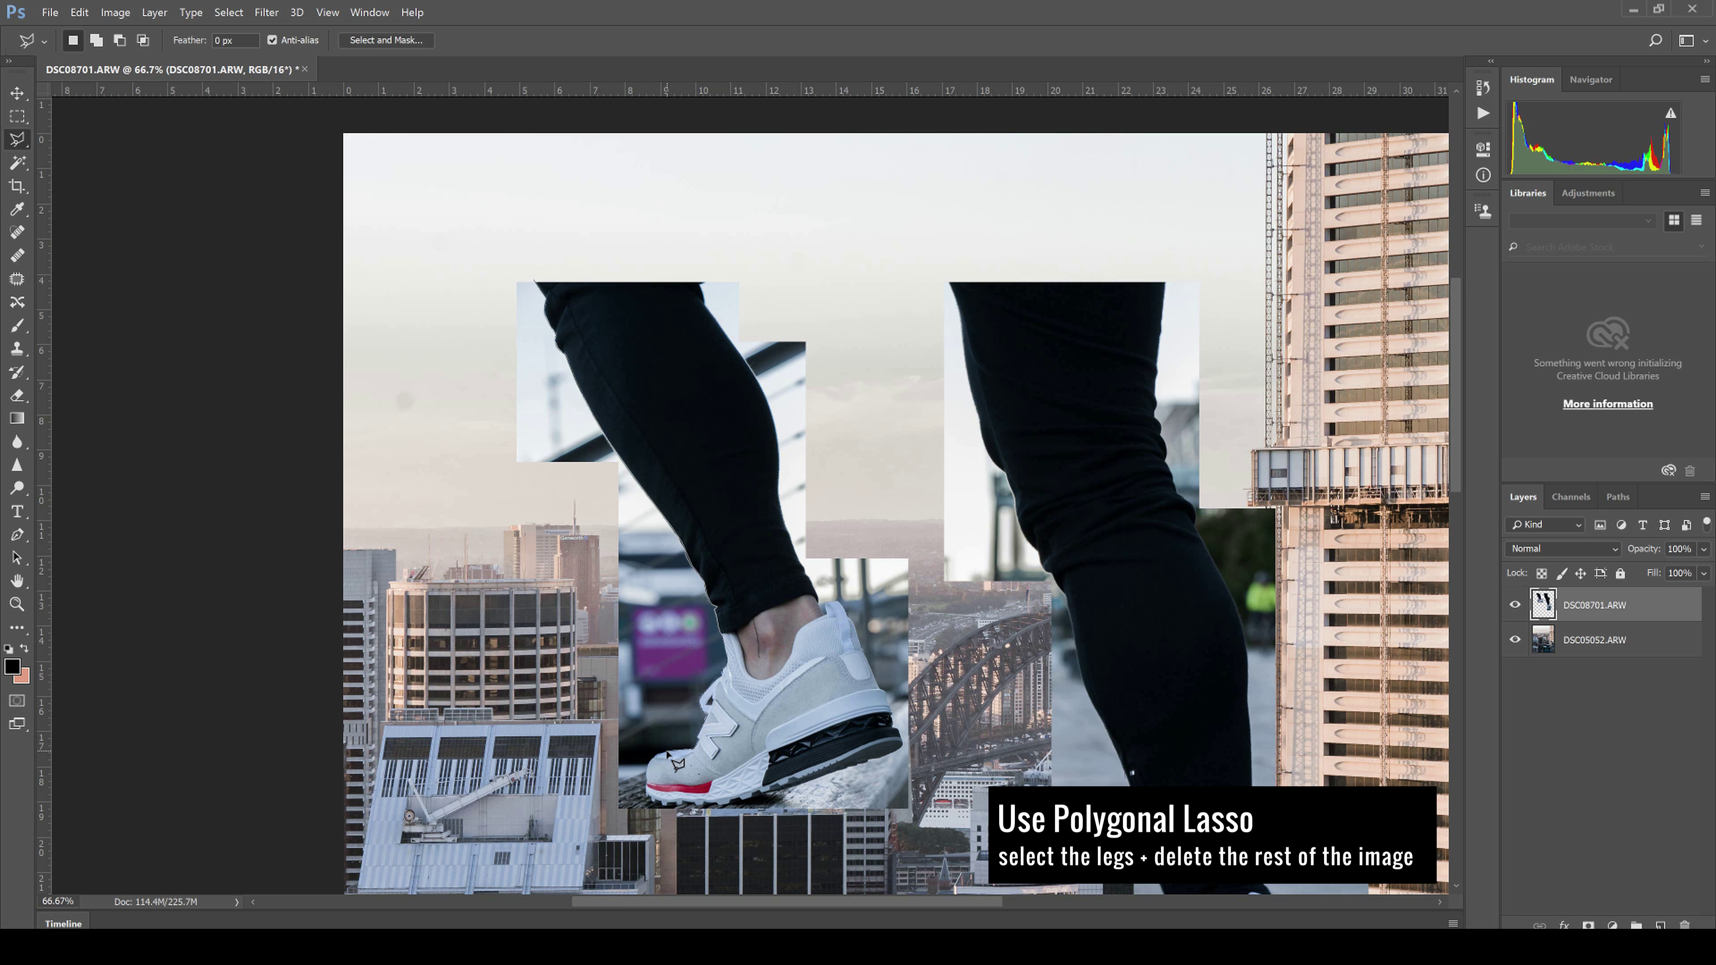
pyautogui.scroll(2, 667, 752)
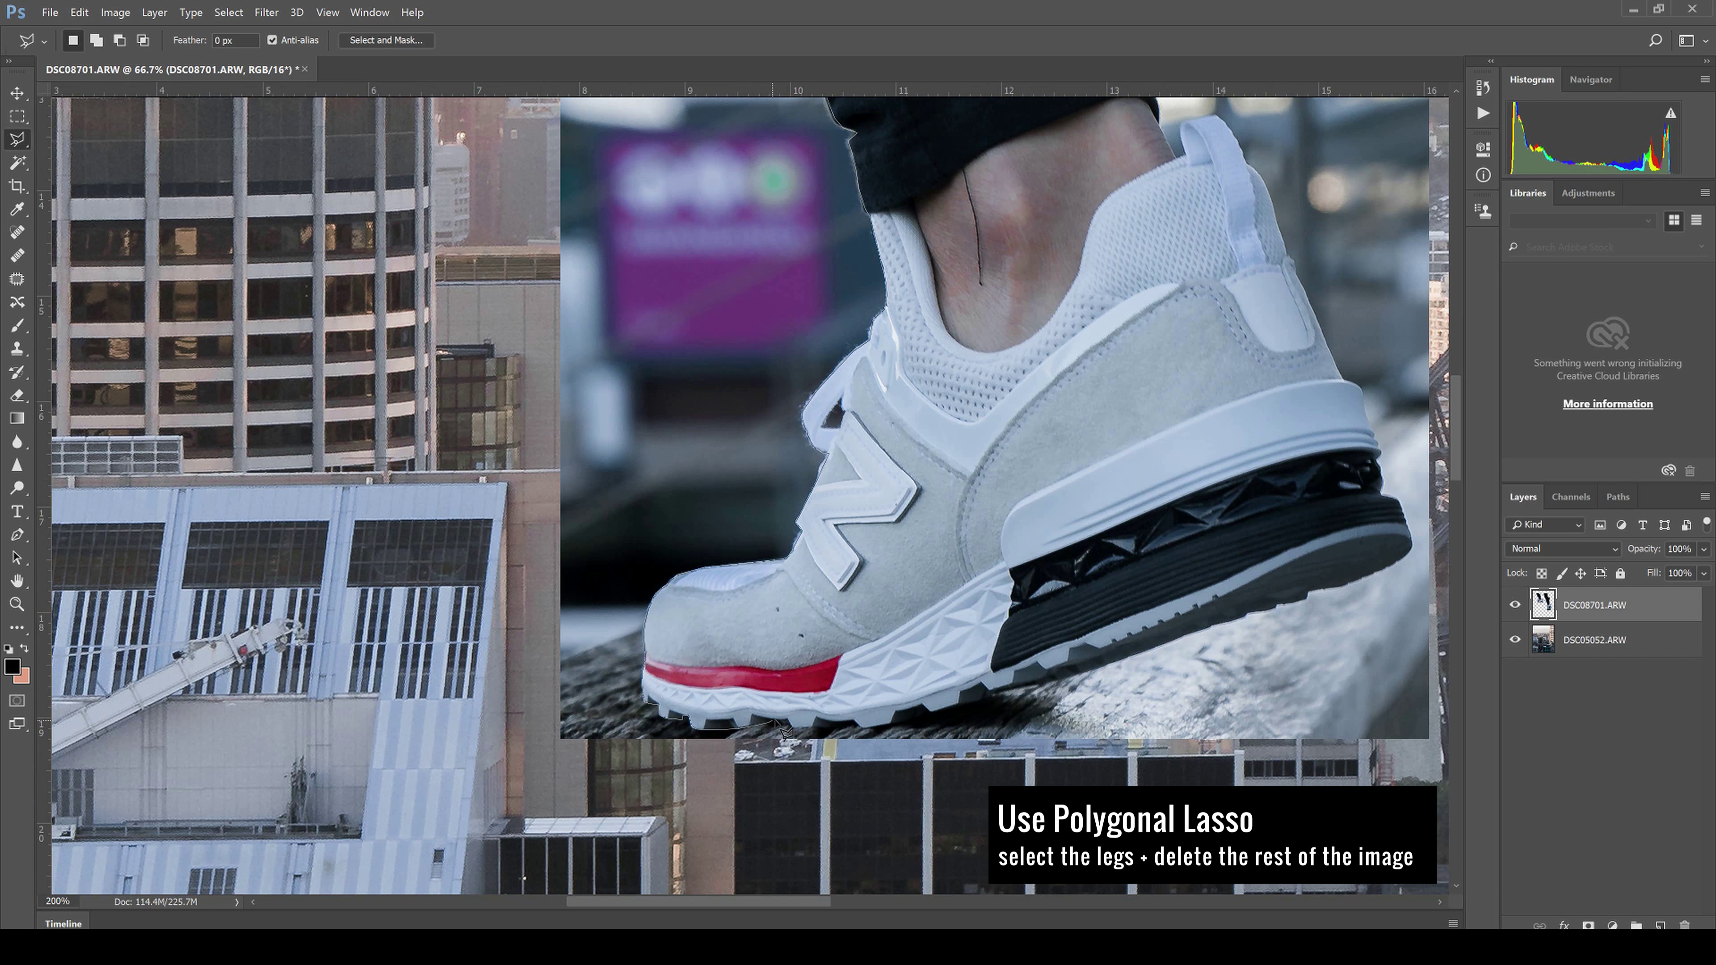
pyautogui.hscroll(5, 1164, 648)
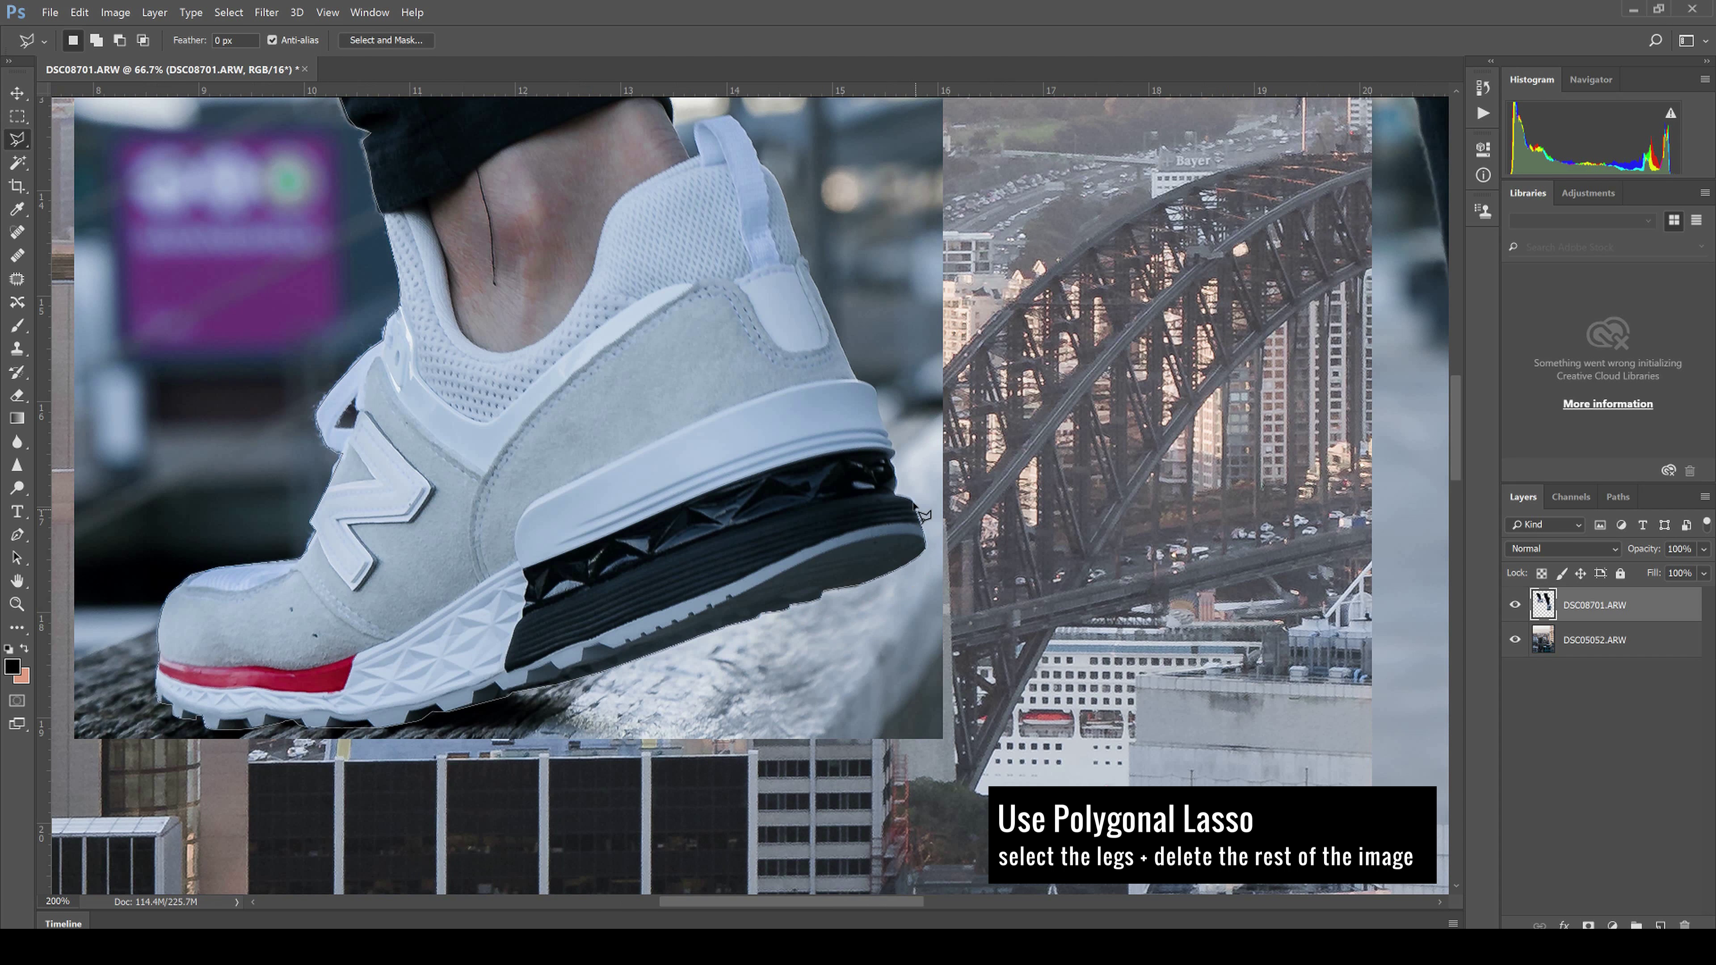
pyautogui.scroll(2, 699, 328)
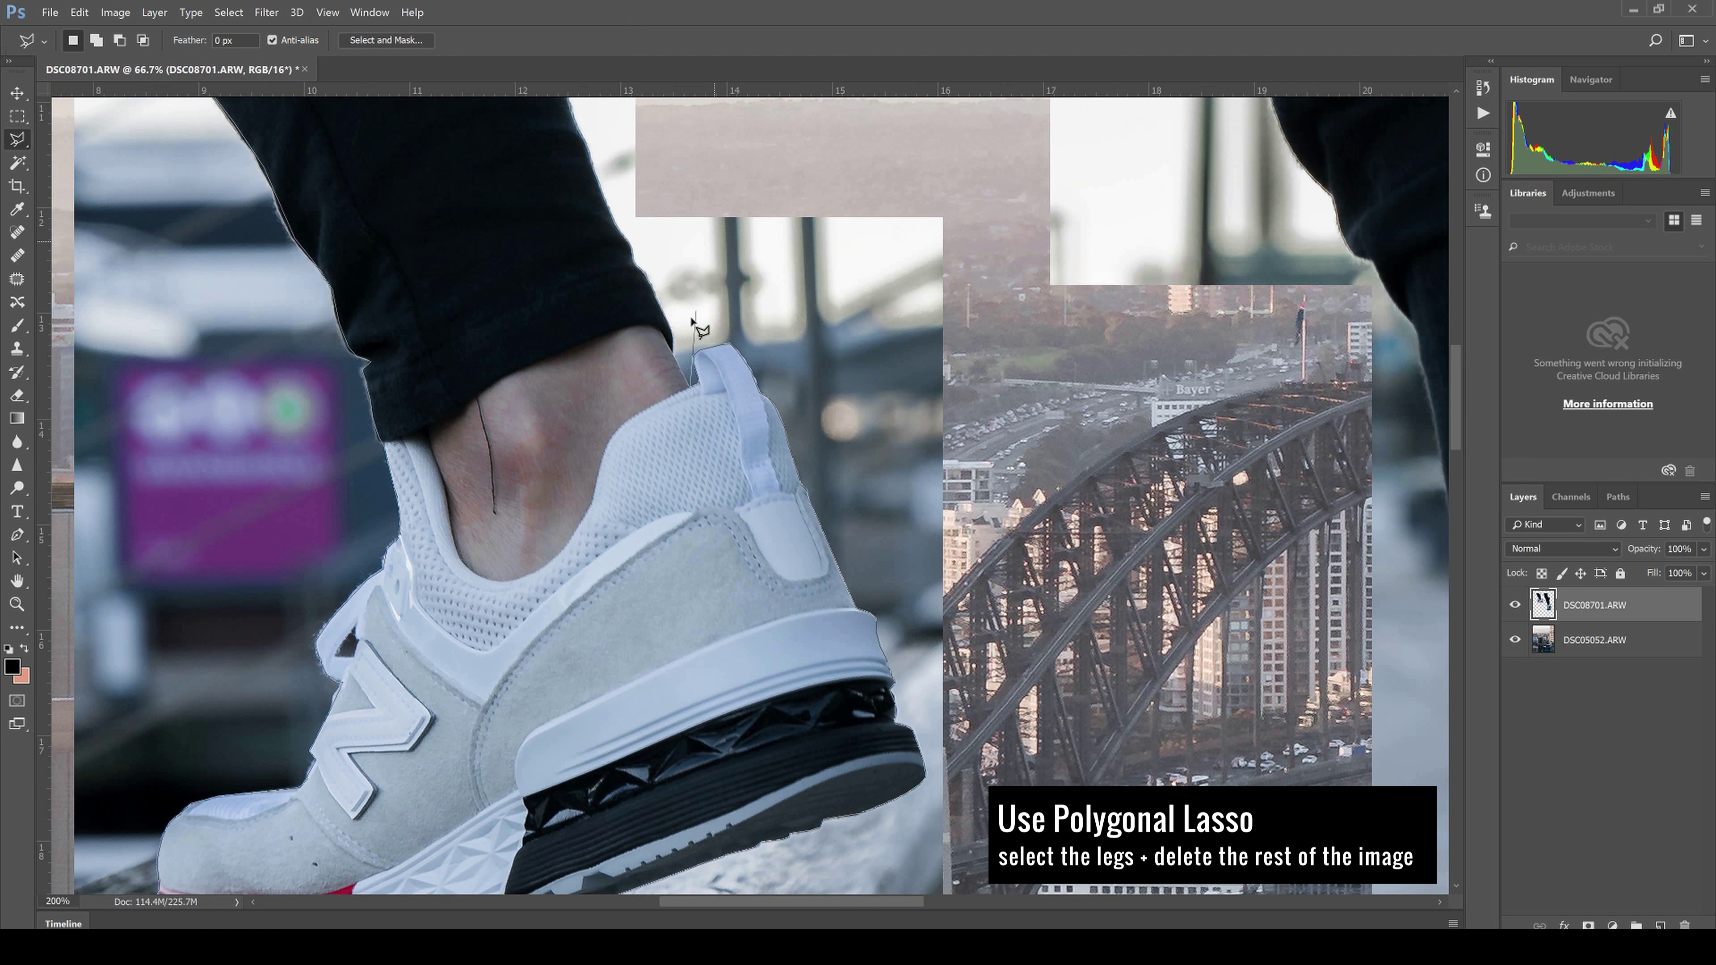
pyautogui.scroll(6, 590, 142)
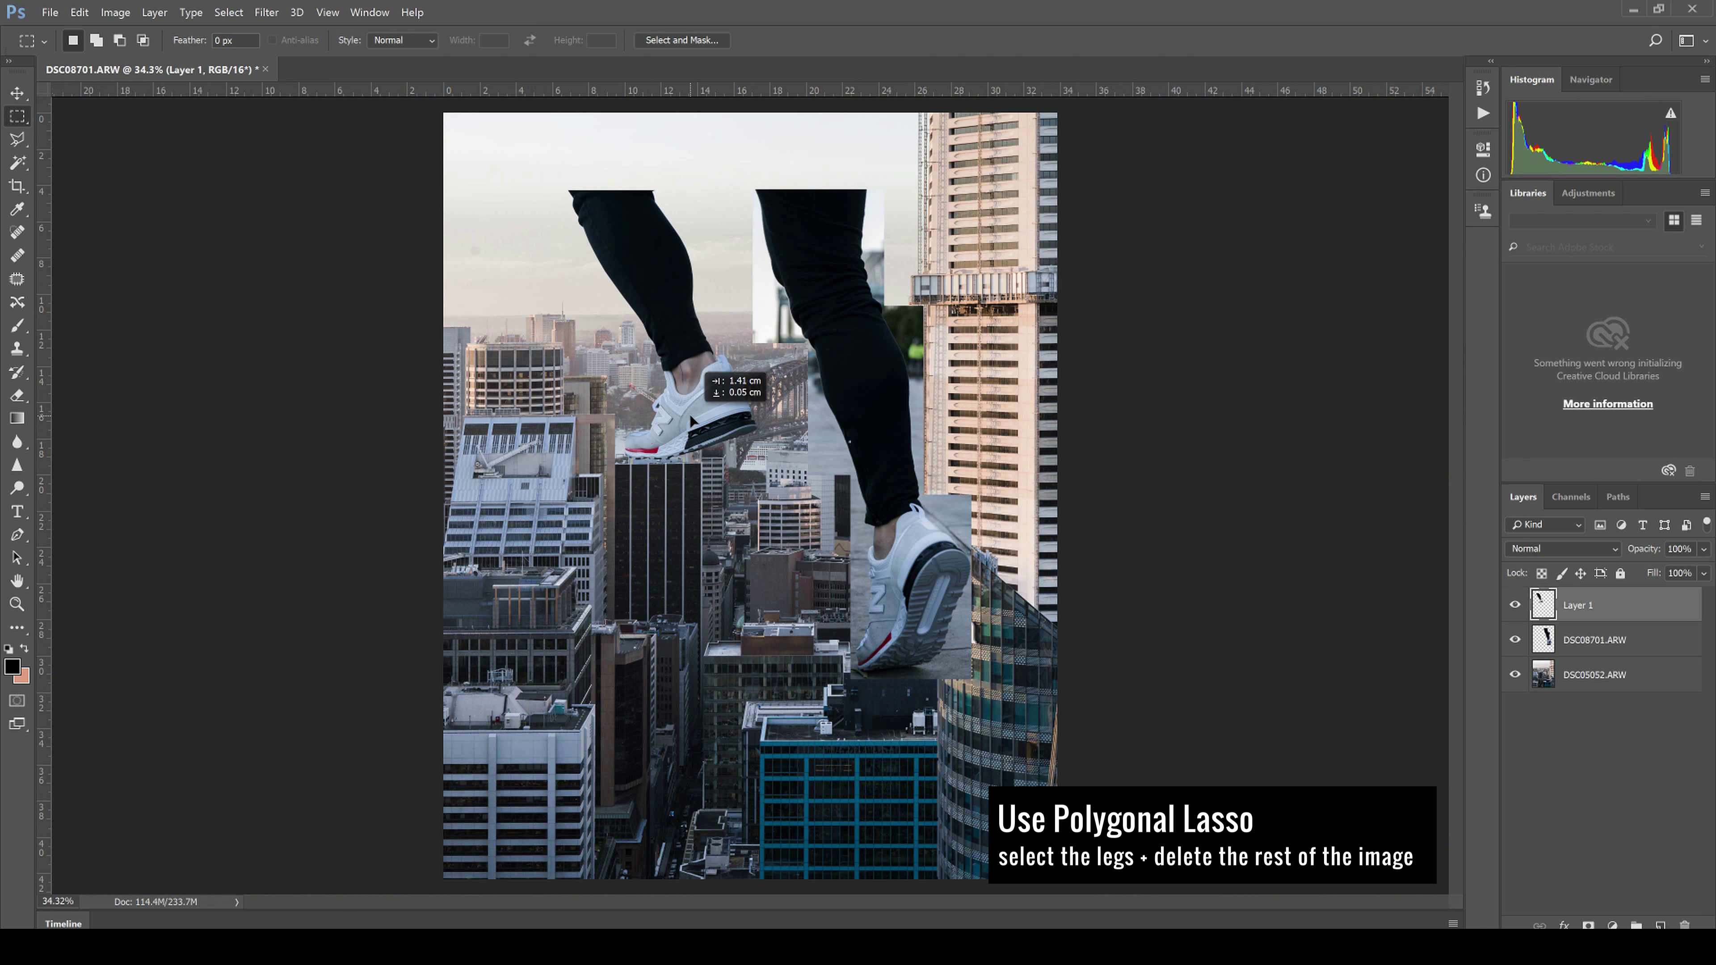
# Merge the copied piece into the legs layer and cancel a stray triangular selection at 100% zoom
pyautogui.hotkey('ctrl', 'e')
pyautogui.hotkey('ctrl', '+')
pyautogui.press('l')
pyautogui.hotkey('ctrl', '1')
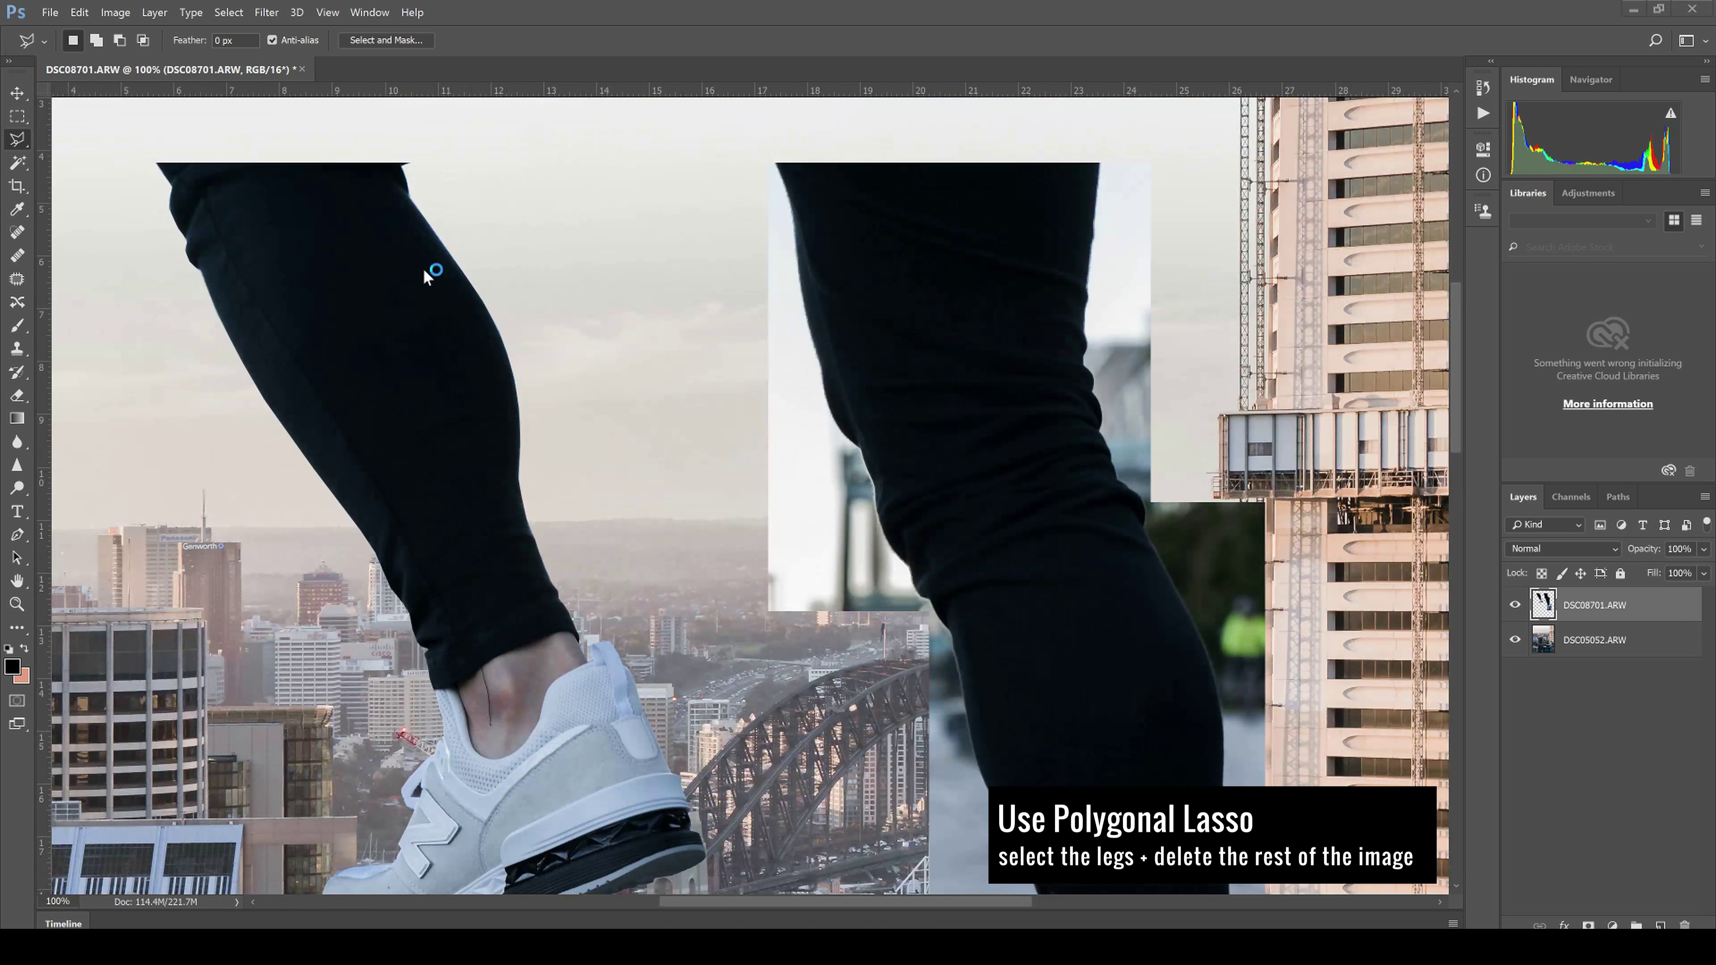
pyautogui.hotkey('ctrl', 'd')
# Stretch the top of the pants upward with Free Transform and commit it
pyautogui.scroll(-10, 973, 713)
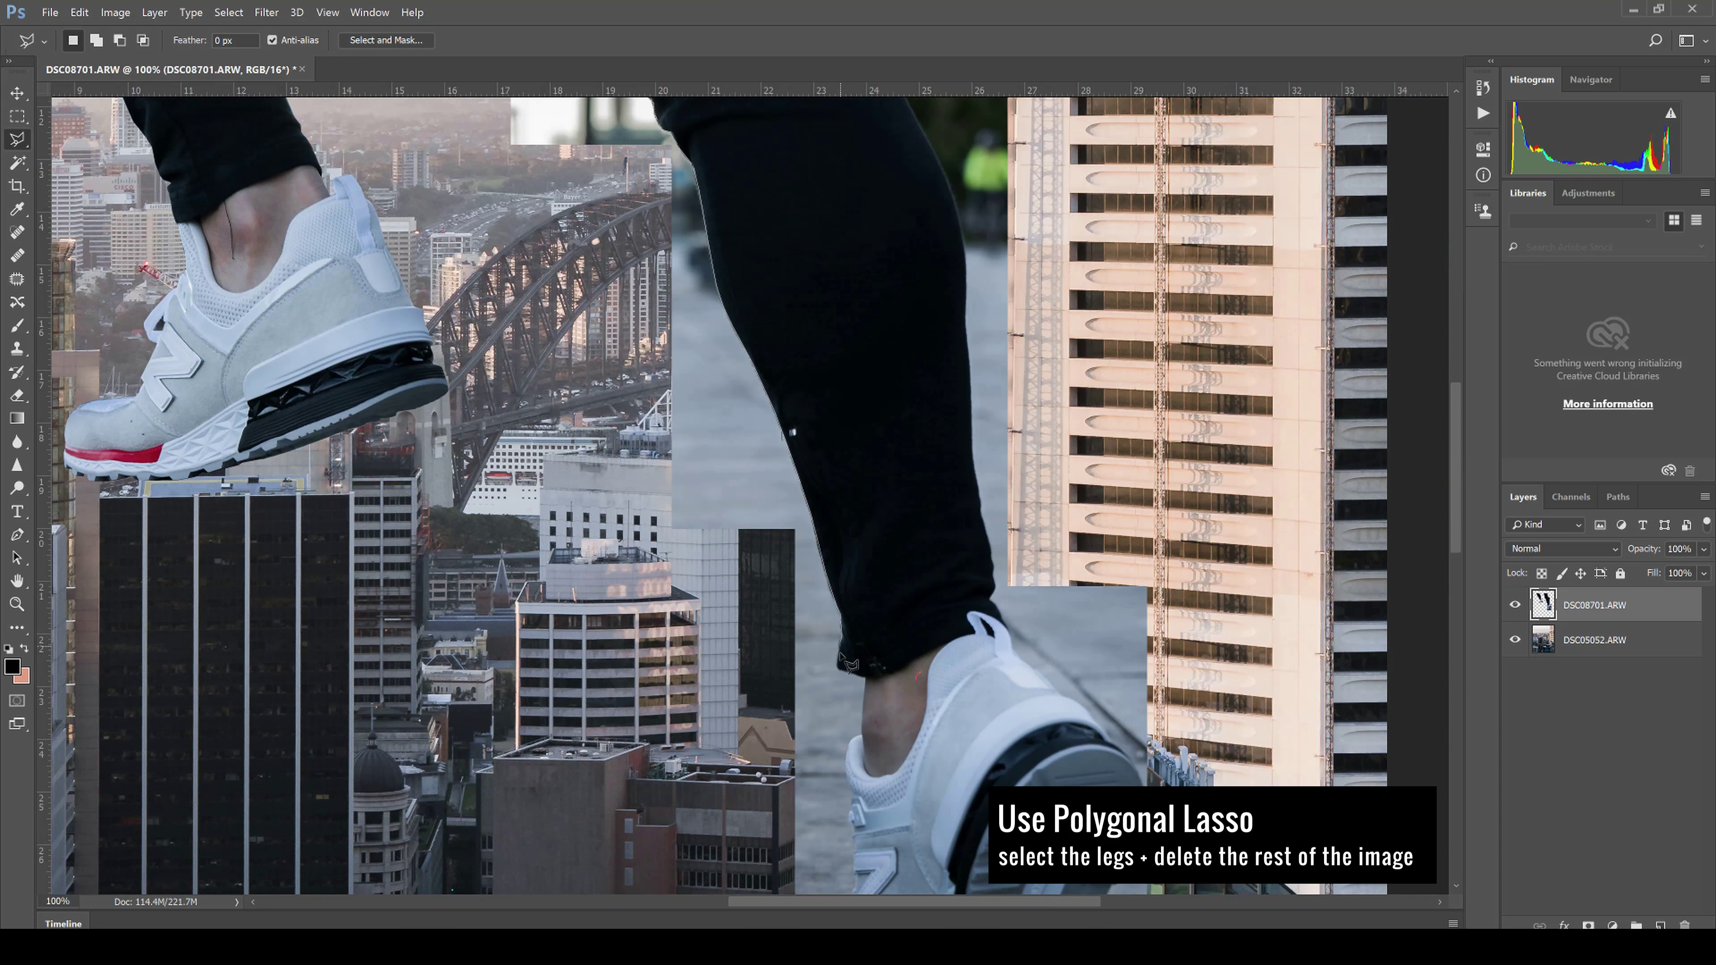
pyautogui.scroll(-3, 856, 751)
pyautogui.scroll(10, 857, 474)
pyautogui.hscroll(-5, 857, 474)
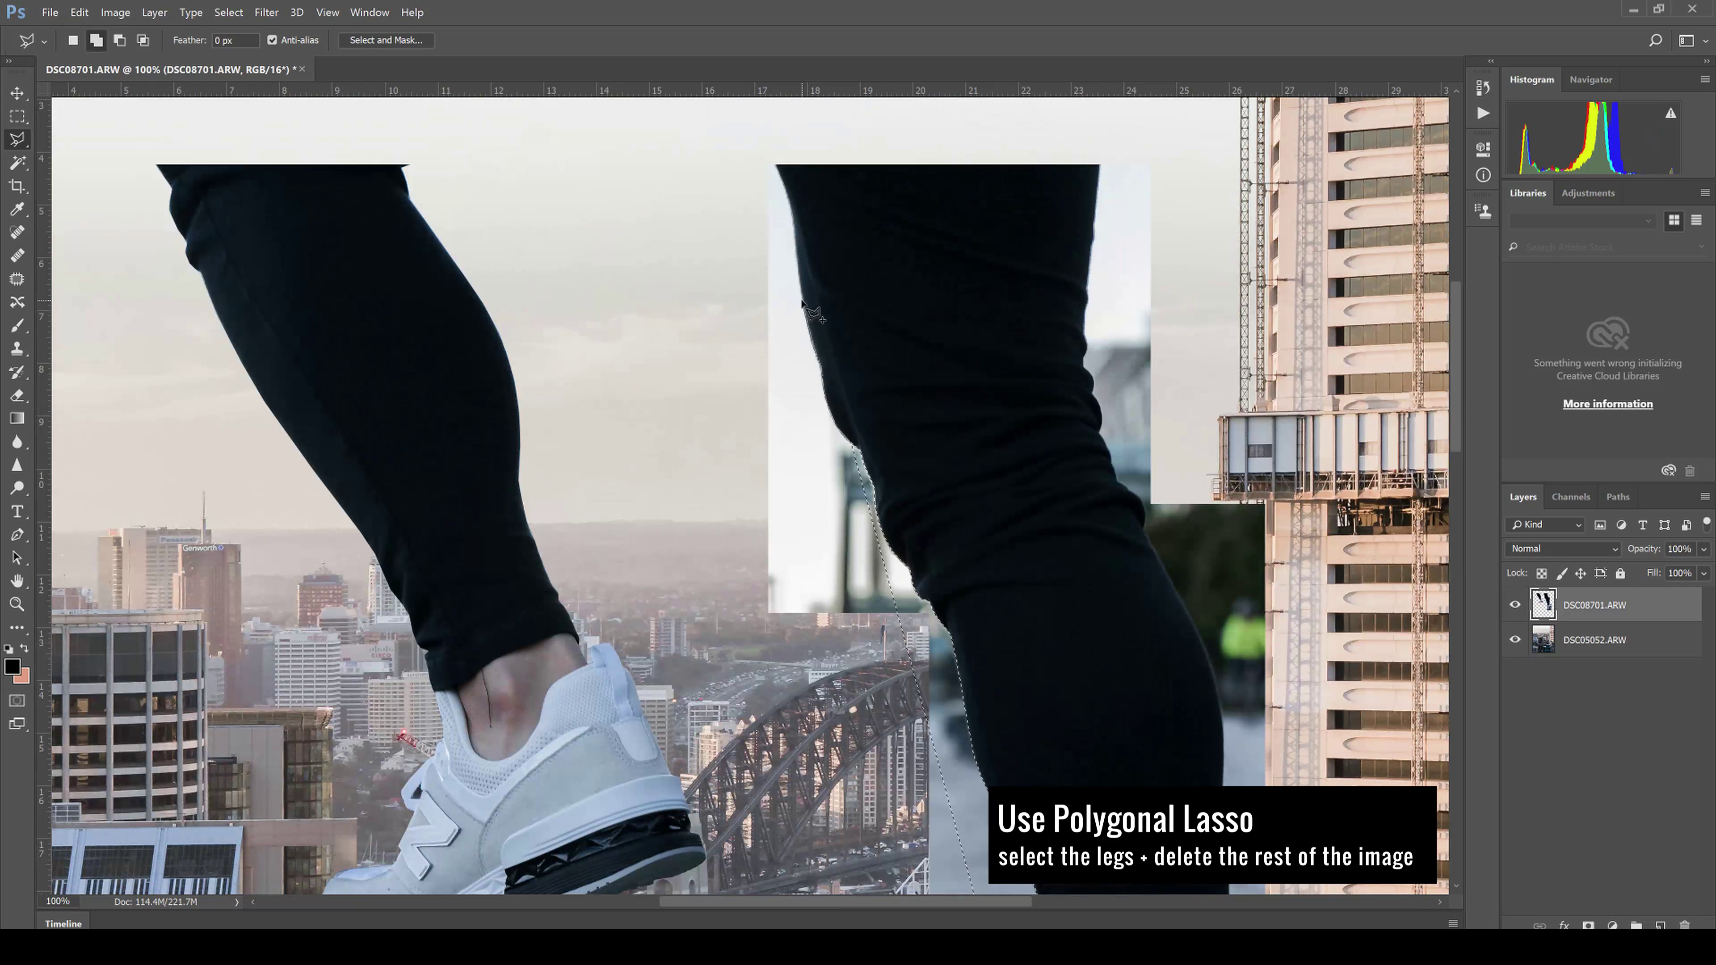
pyautogui.scroll(3, 865, 175)
pyautogui.scroll(-5, 862, 174)
pyautogui.scroll(-5, 1118, 547)
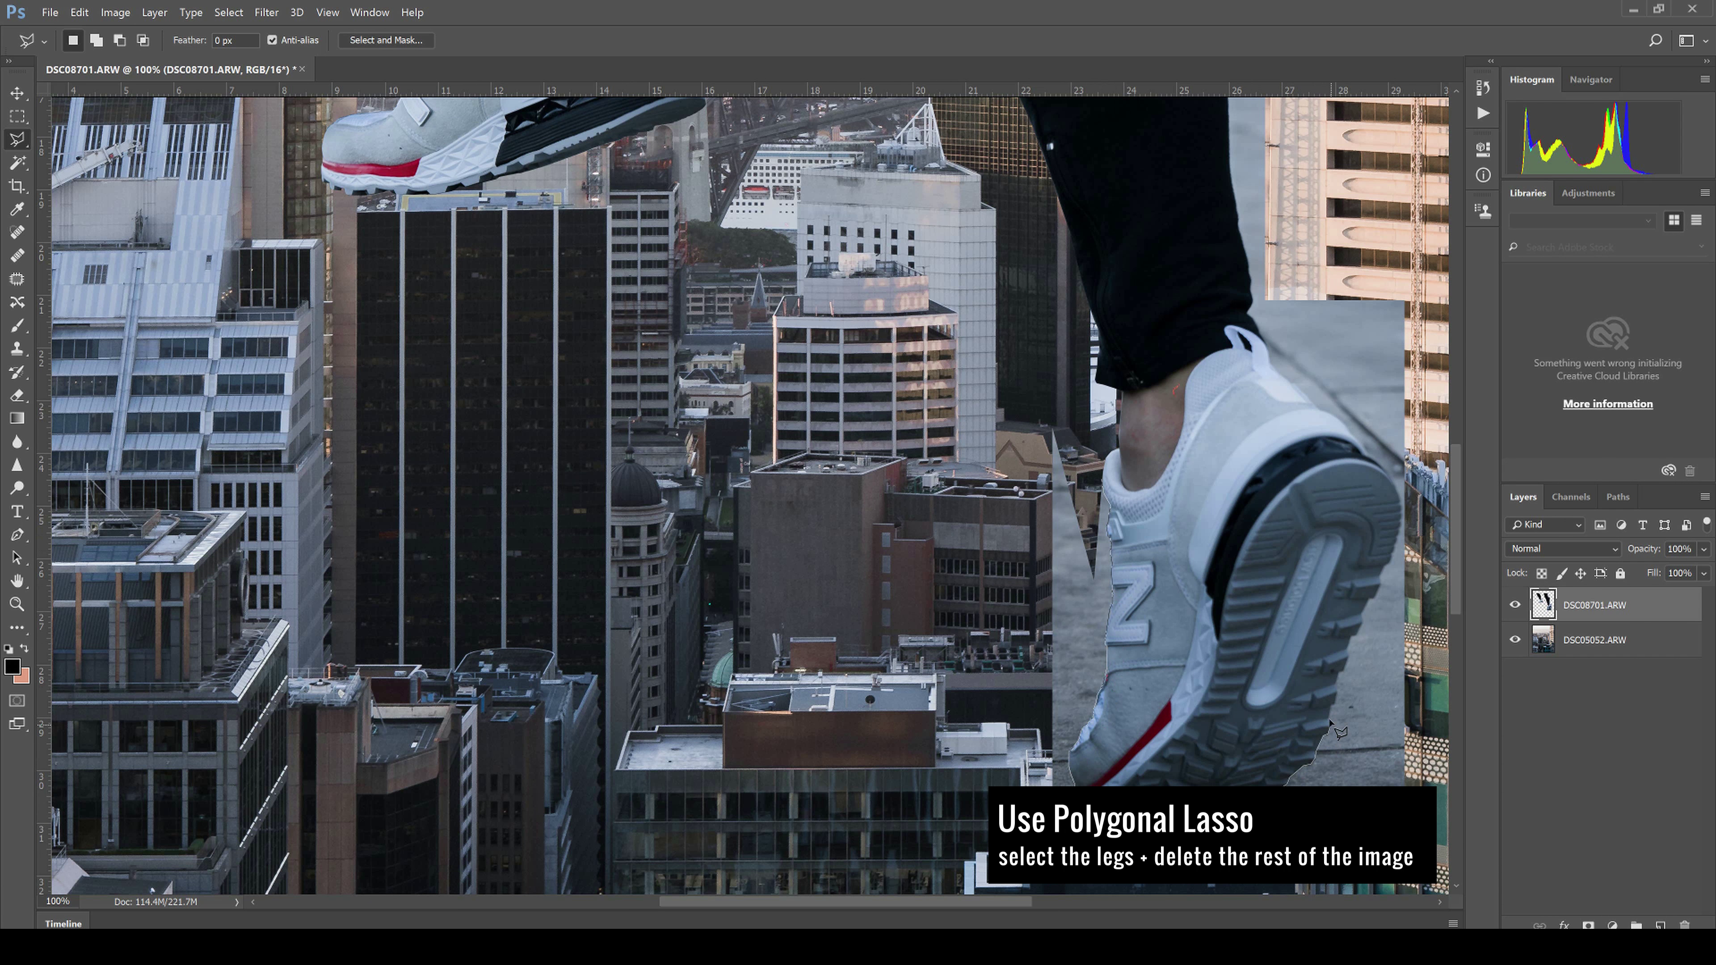
pyautogui.hscroll(5, 1363, 619)
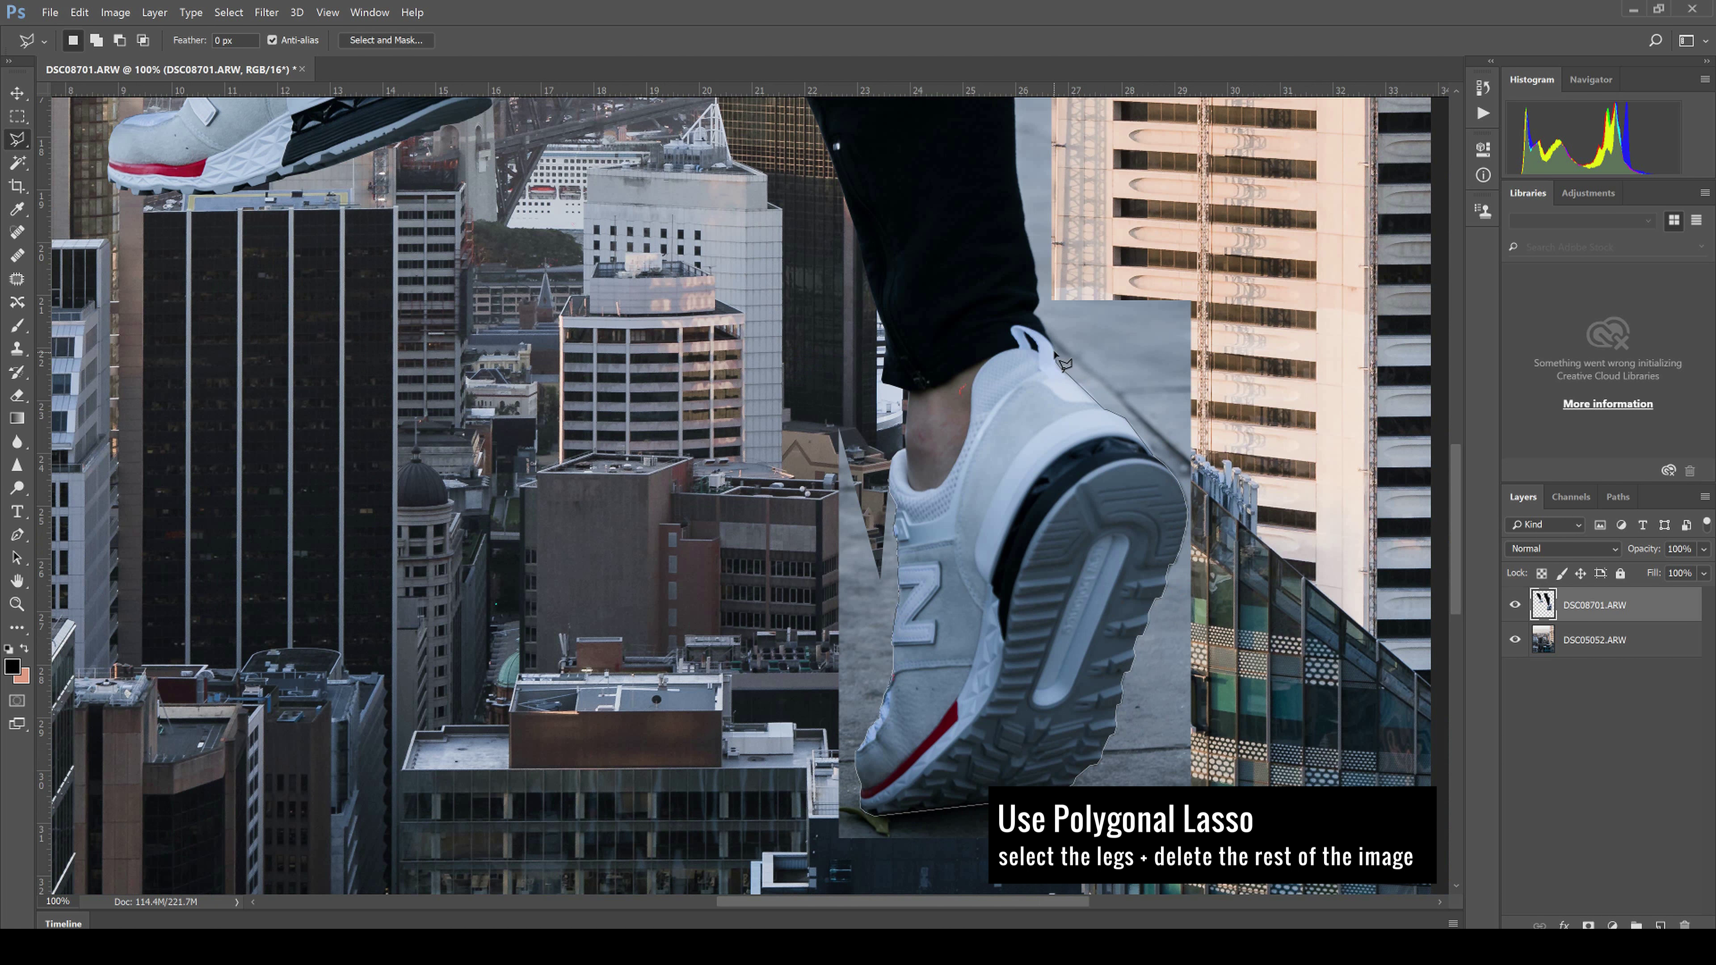
pyautogui.scroll(5, 1064, 365)
pyautogui.scroll(5, 1025, 409)
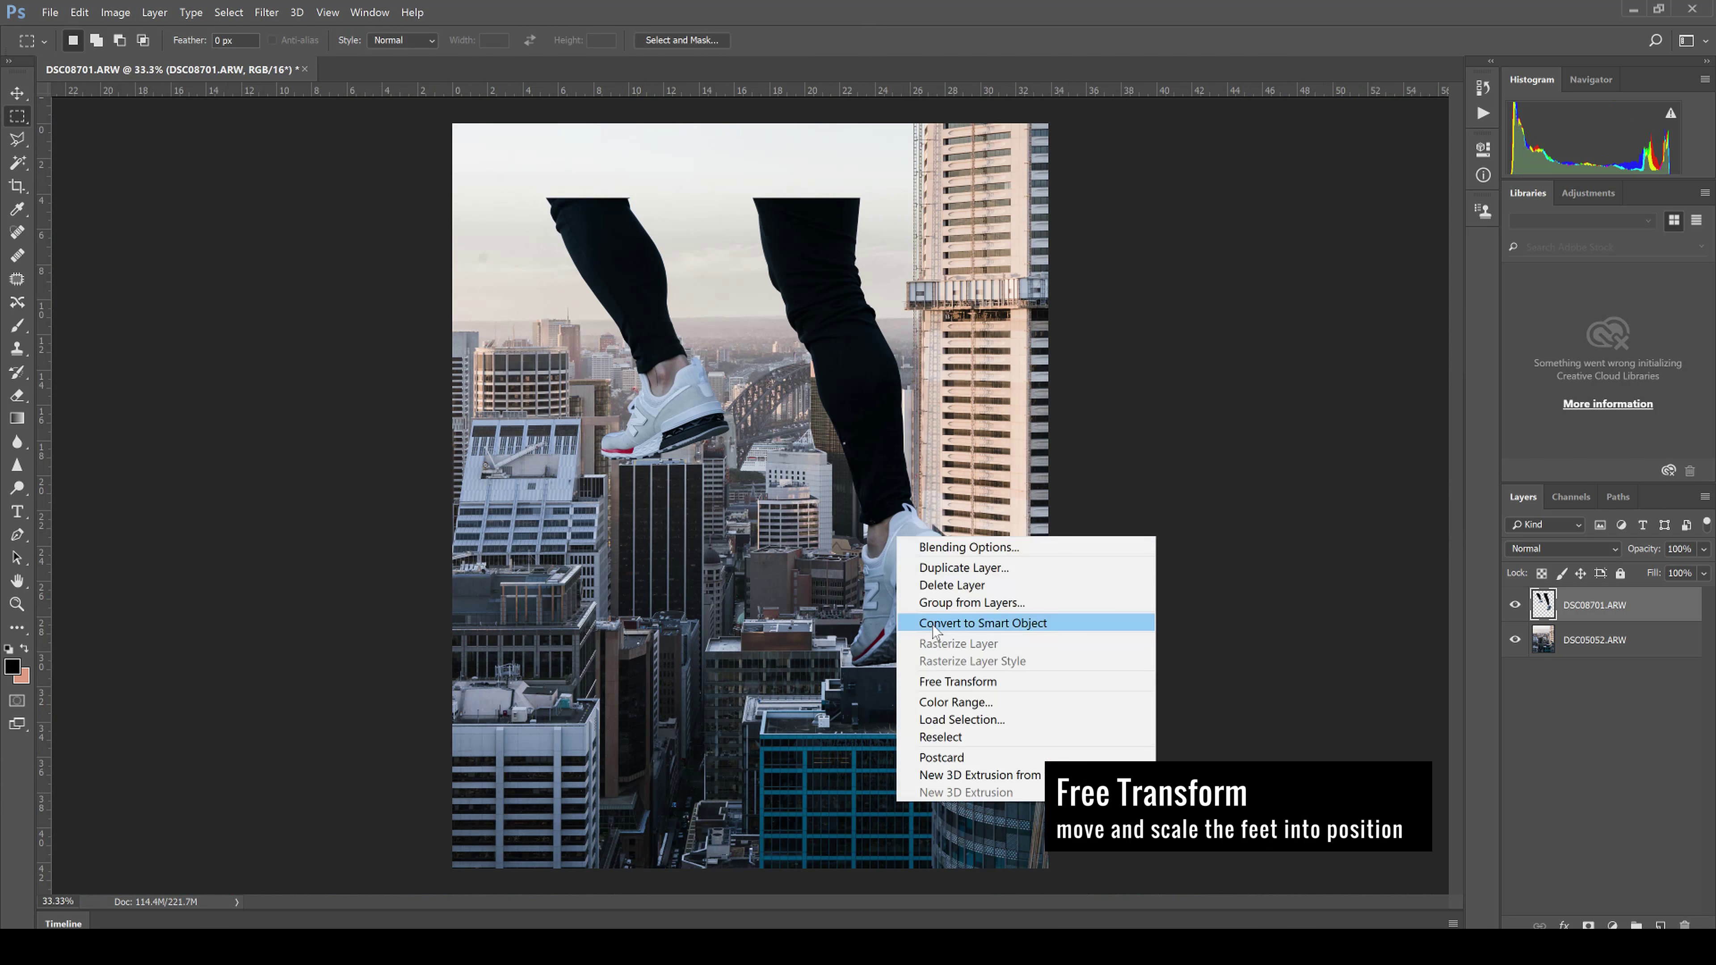
pyautogui.press('Return')
pyautogui.press('c')
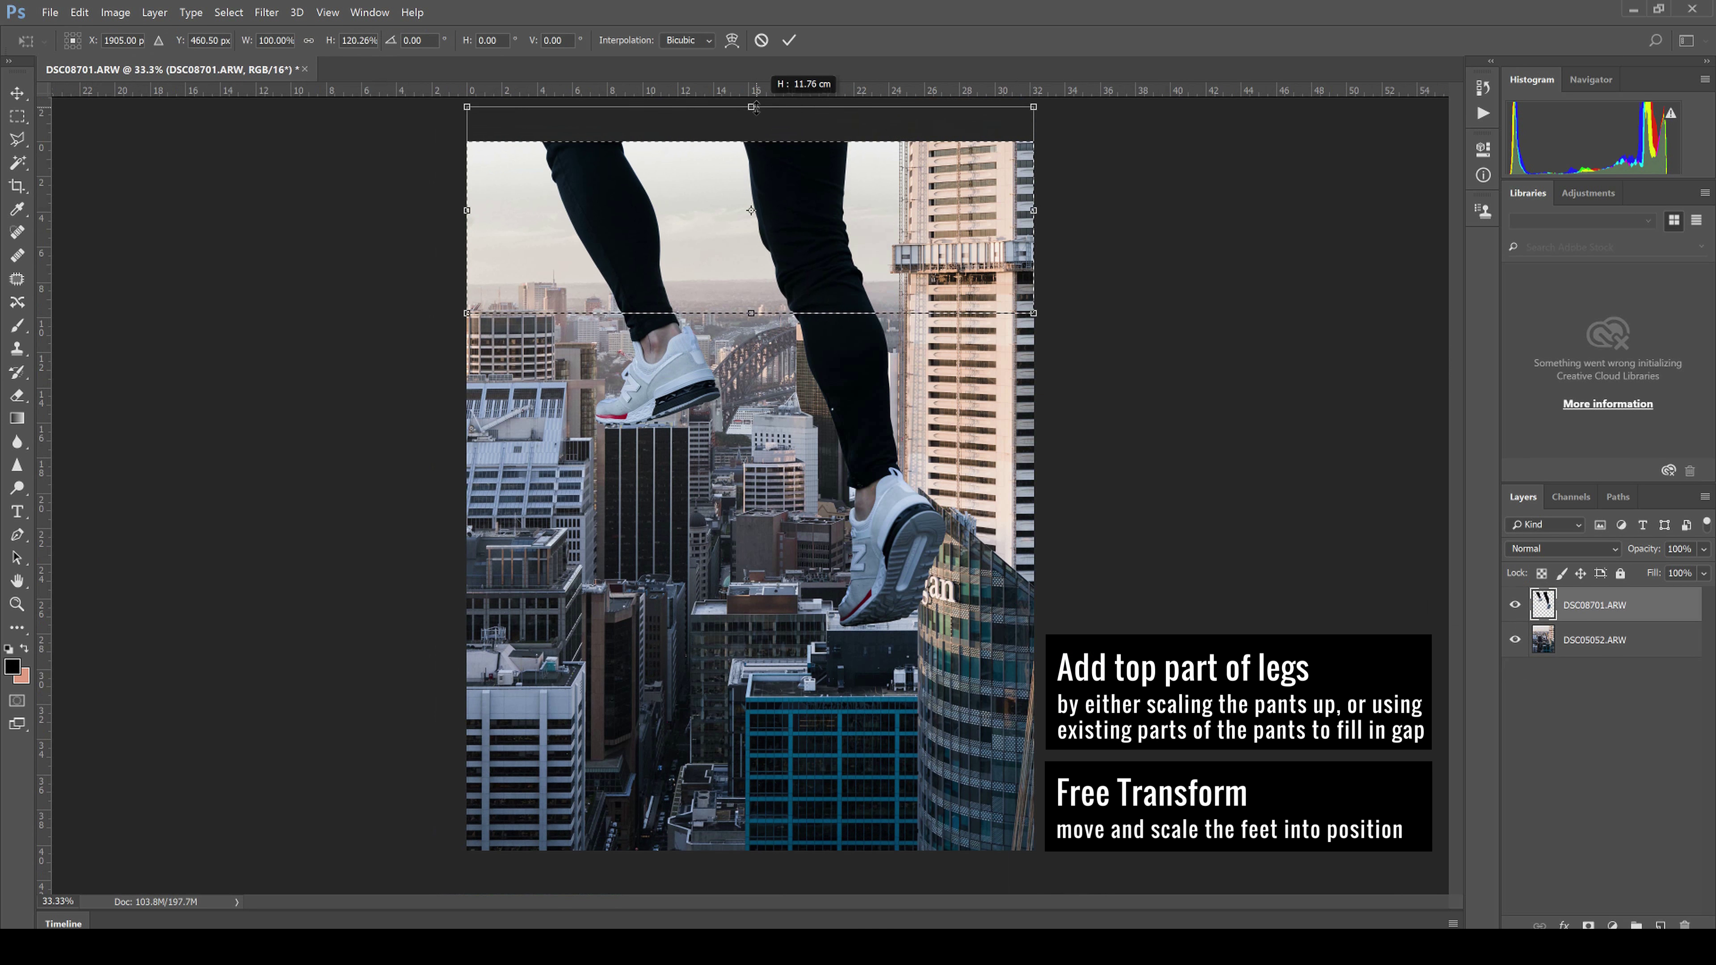
# Copy a trouser piece onto its own layer and stretch it toward the canvas top
pyautogui.hotkey('ctrl', 'j')
pyautogui.hotkey('ctrl', 't')
pyautogui.moveTo(802, 202); pyautogui.dragTo(809, 165)
pyautogui.hotkey('ctrl', '+')
pyautogui.hotkey('ctrl', '+')
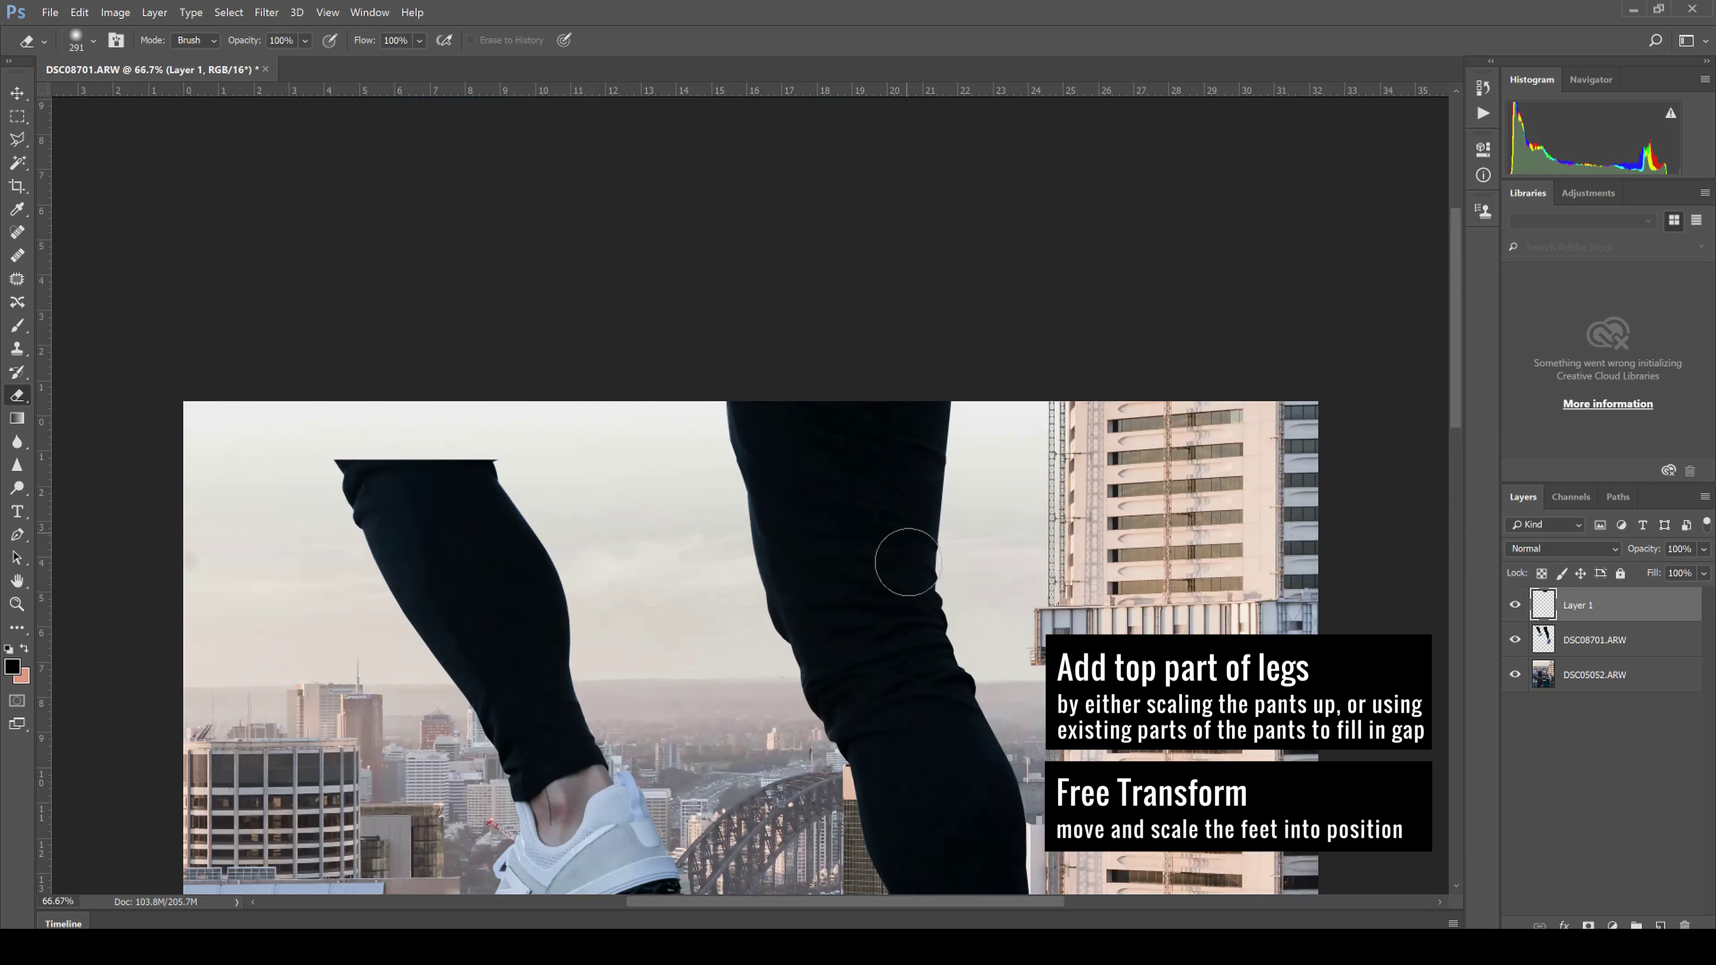
pyautogui.scroll(-2, 904, 563)
pyautogui.moveTo(724, 296); pyautogui.dragTo(718, 305)
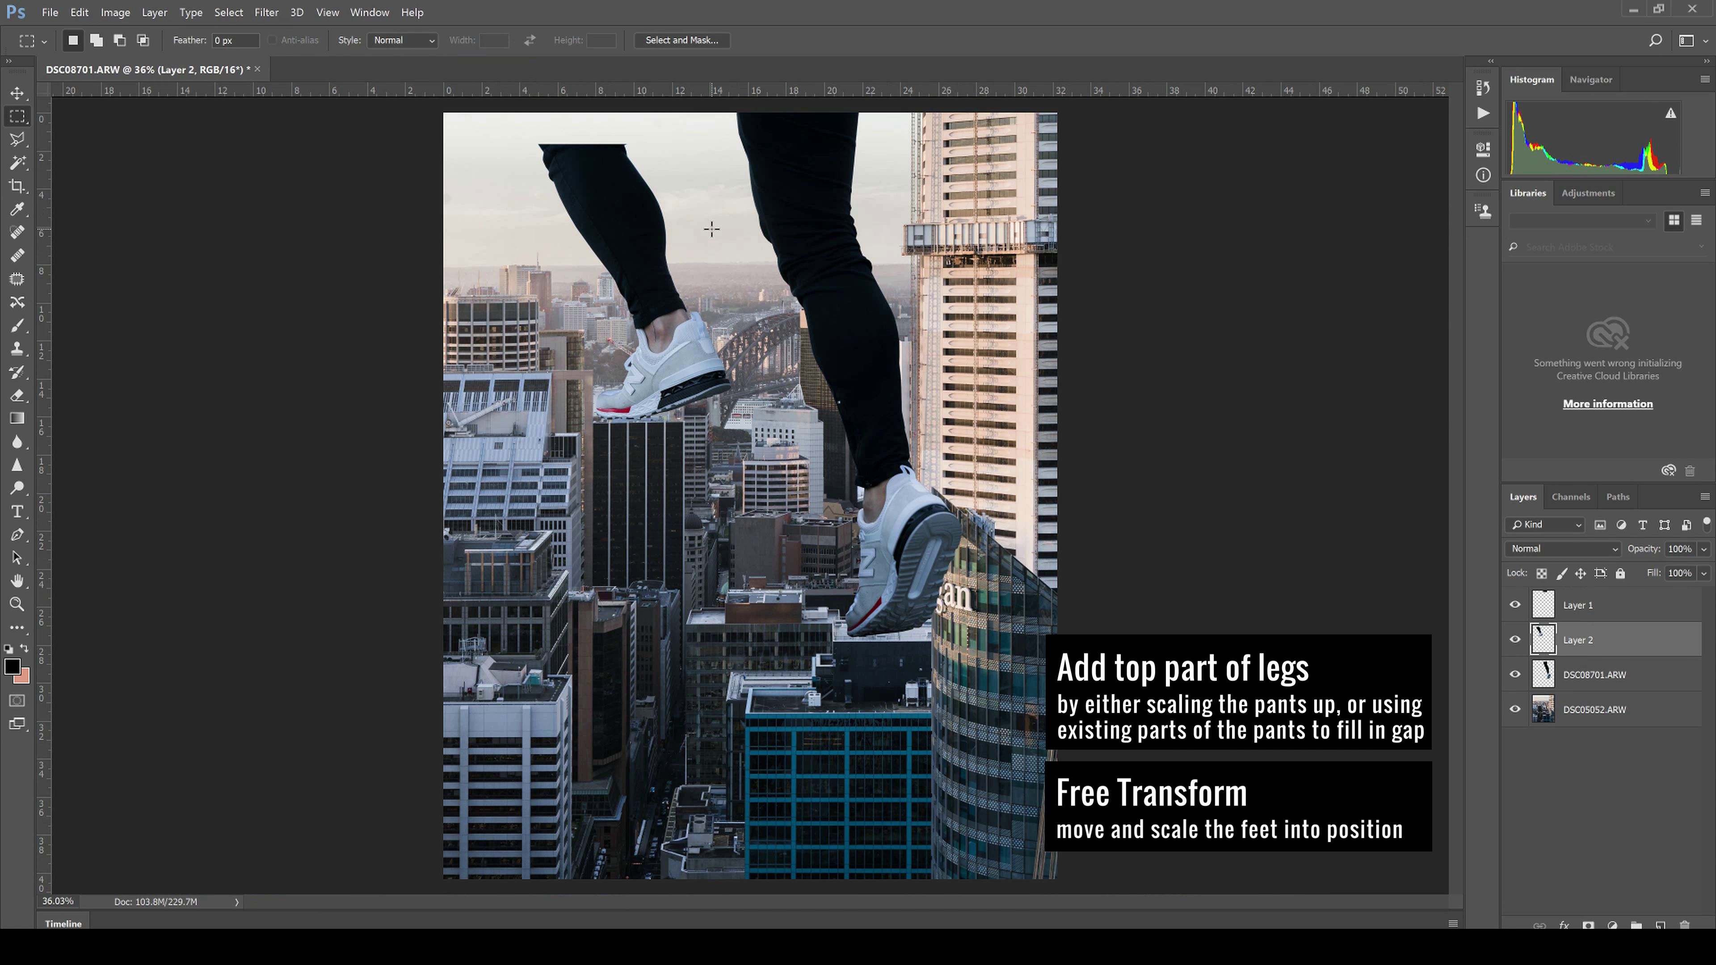
# Copy another pants section to a new layer and move it up to the image top
pyautogui.rightClick(850, 290)
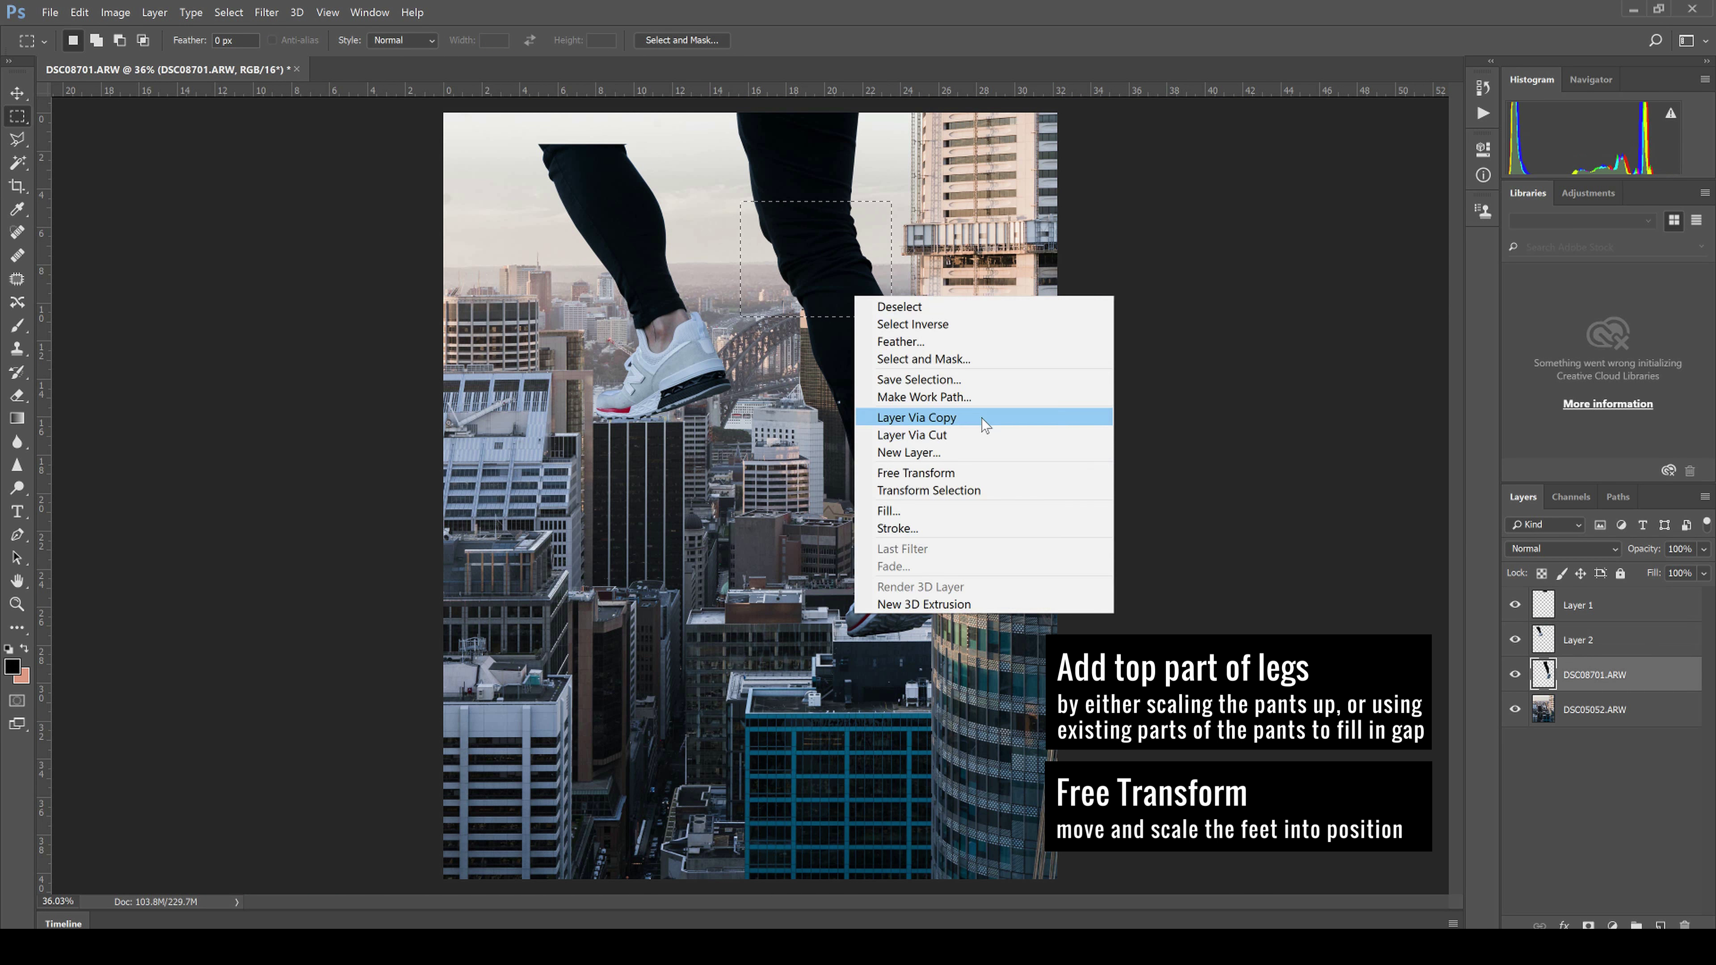
pyautogui.click(878, 414)
pyautogui.rightClick(595, 108)
pyautogui.moveTo(598, 196)
pyautogui.mouseDown()
pyautogui.moveTo(600, 166)
pyautogui.moveTo(640, 183)
pyautogui.mouseUp()
pyautogui.hotkey('ctrl', 't')
pyautogui.rightClick(571, 157)
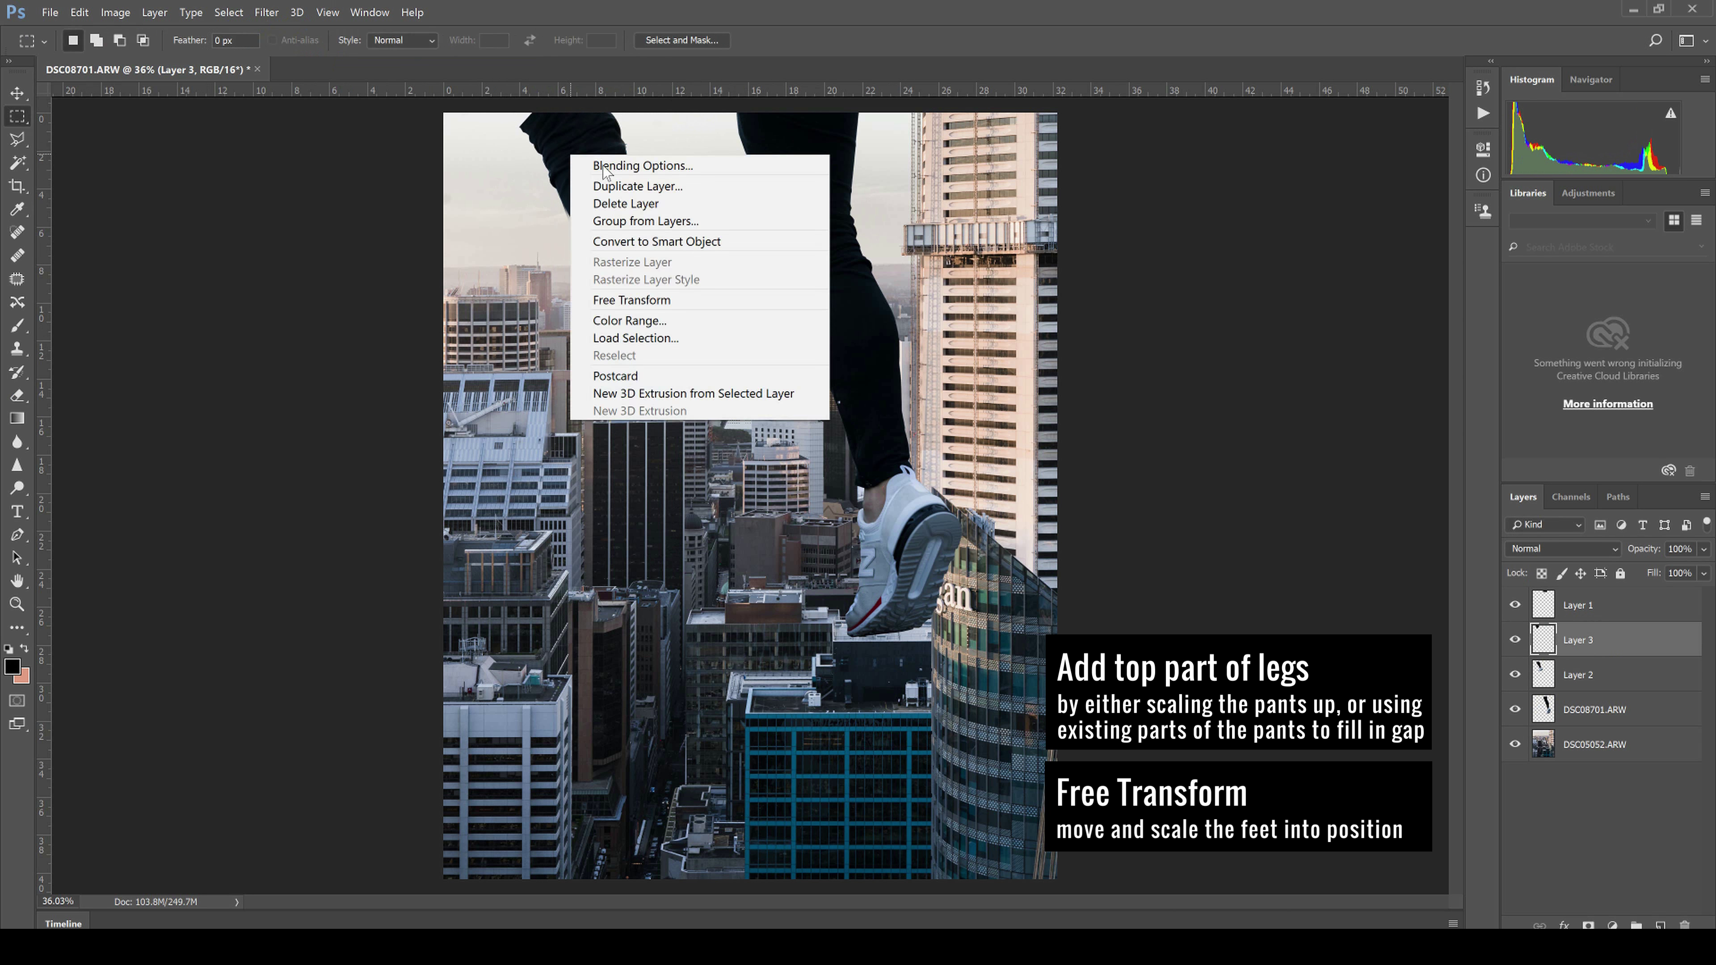
pyautogui.press('Escape')
pyautogui.hotkey('ctrl', '-')
# Stretch the pants piece to the top edge, narrow it to fit the leg, and commit
pyautogui.moveTo(524, 108); pyautogui.dragTo(549, 122)
pyautogui.rightClick(611, 159)
pyautogui.click(648, 310)
pyautogui.press('Return')
# Switch to the Eraser and adjust its brush size
pyautogui.hotkey('alt', '[')
pyautogui.press('e')
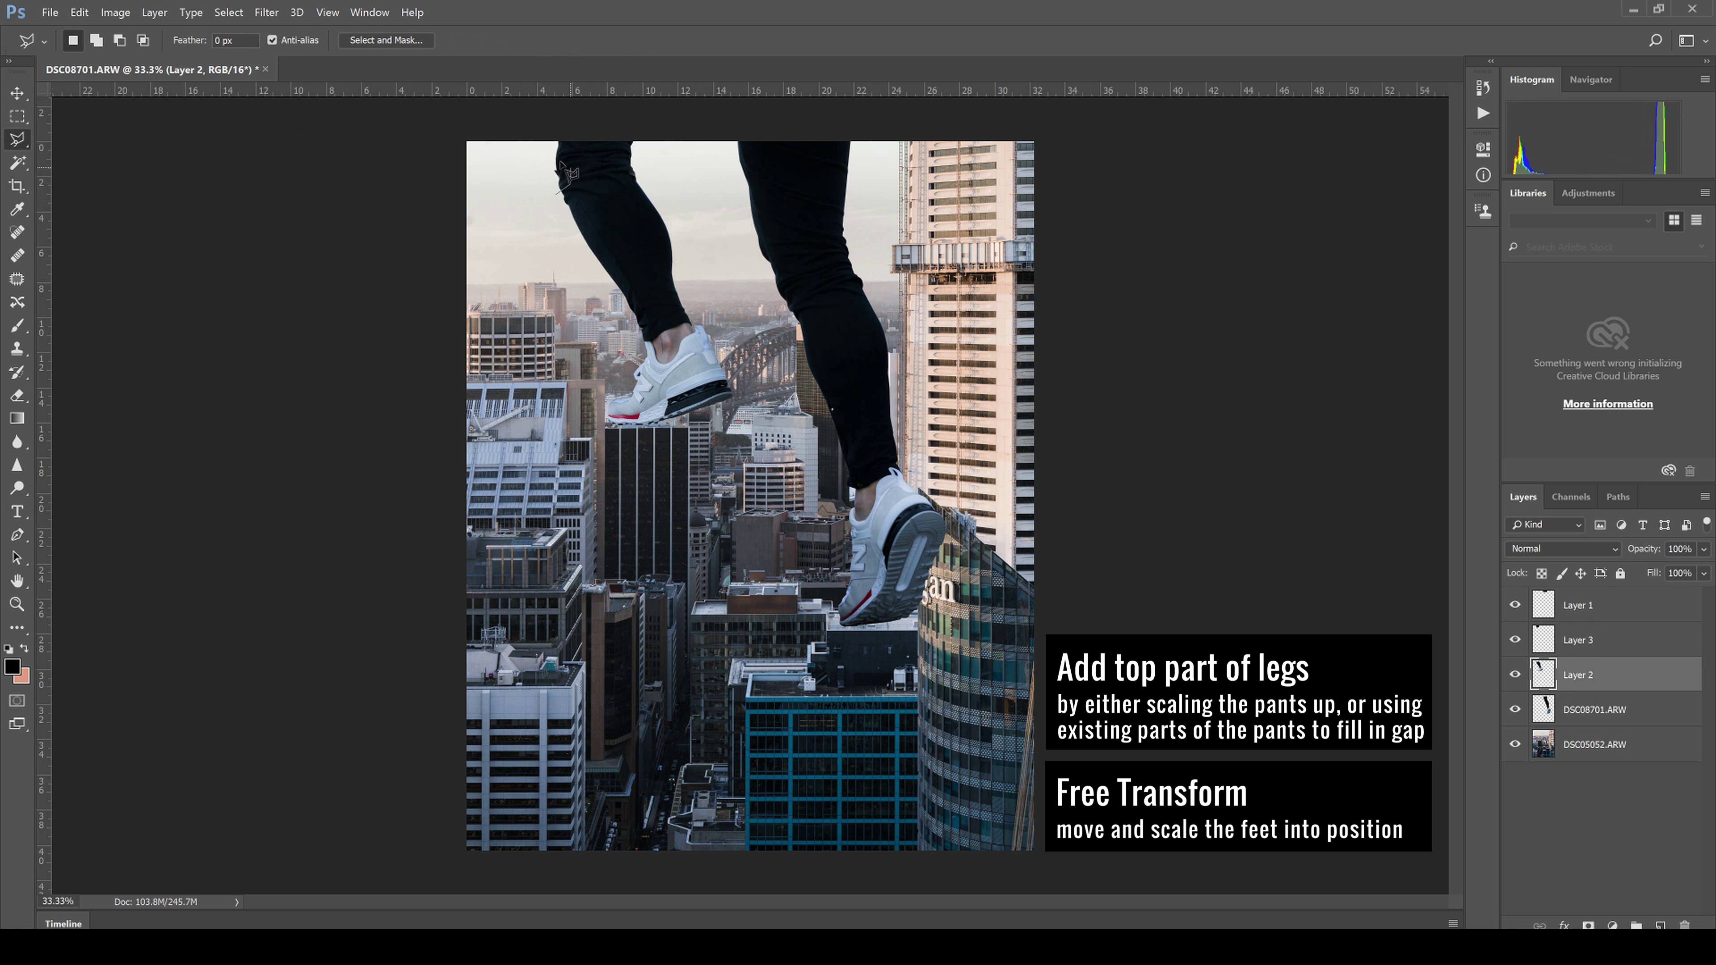
pyautogui.rightClick(550, 180)
pyautogui.press('Escape')
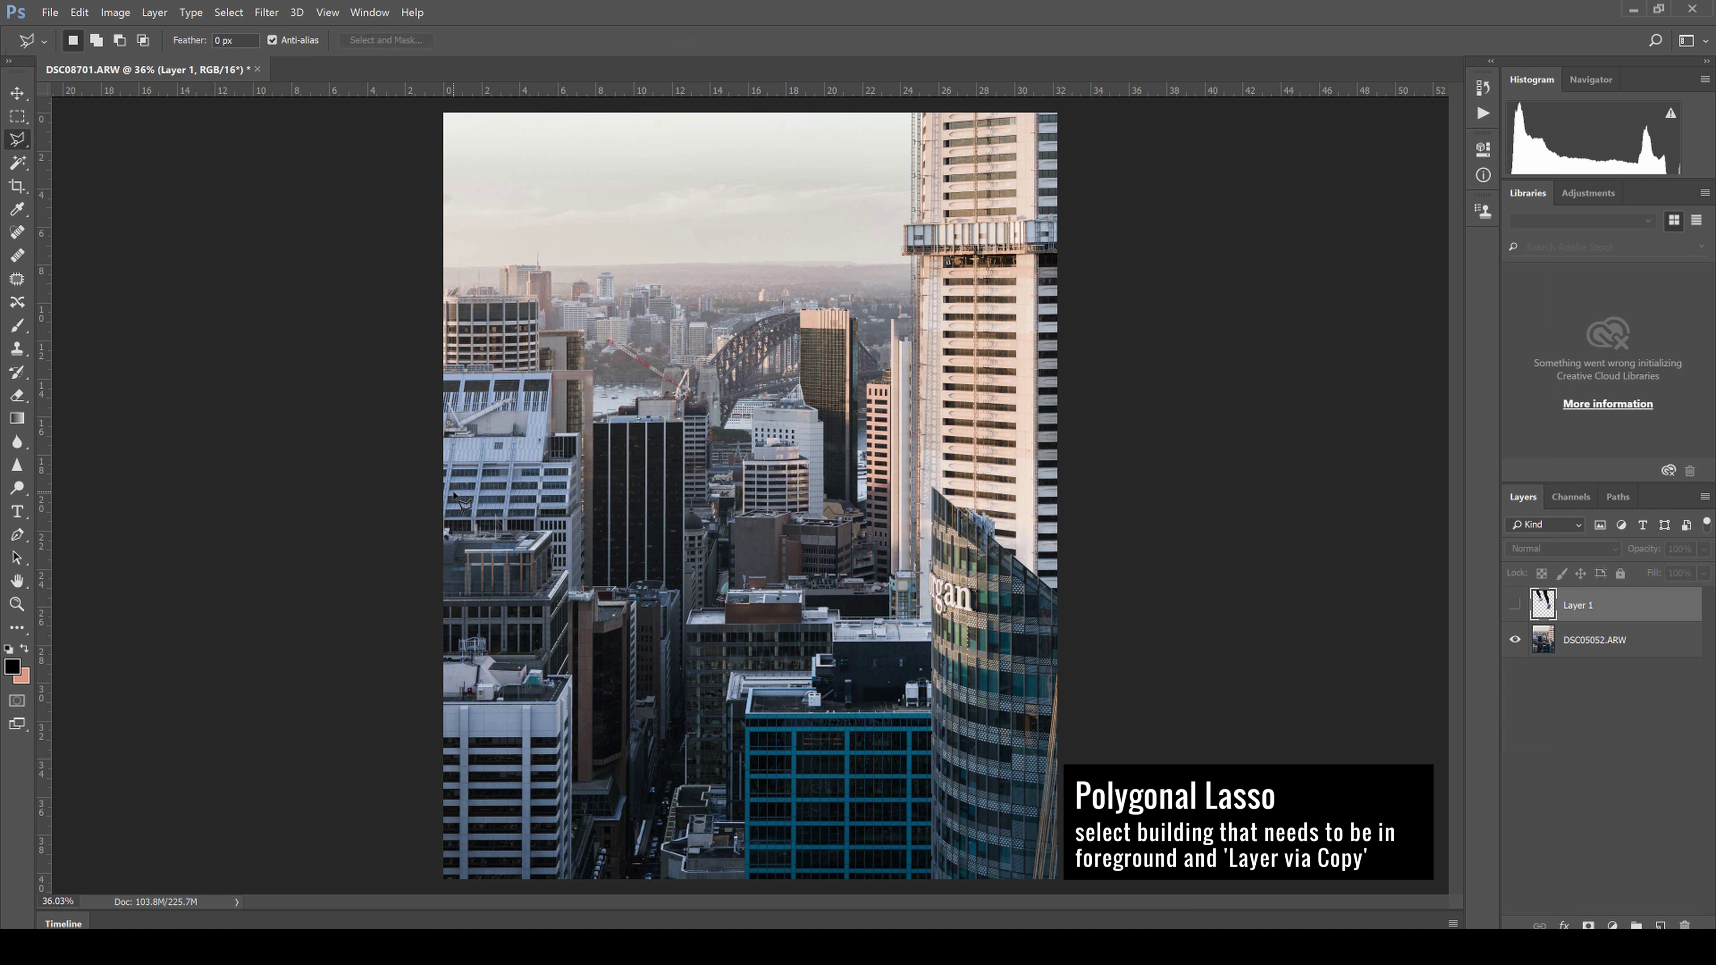
# Trace the outline of the glass foreground building with the Polygonal Lasso
pyautogui.scroll(5, 744, 494)
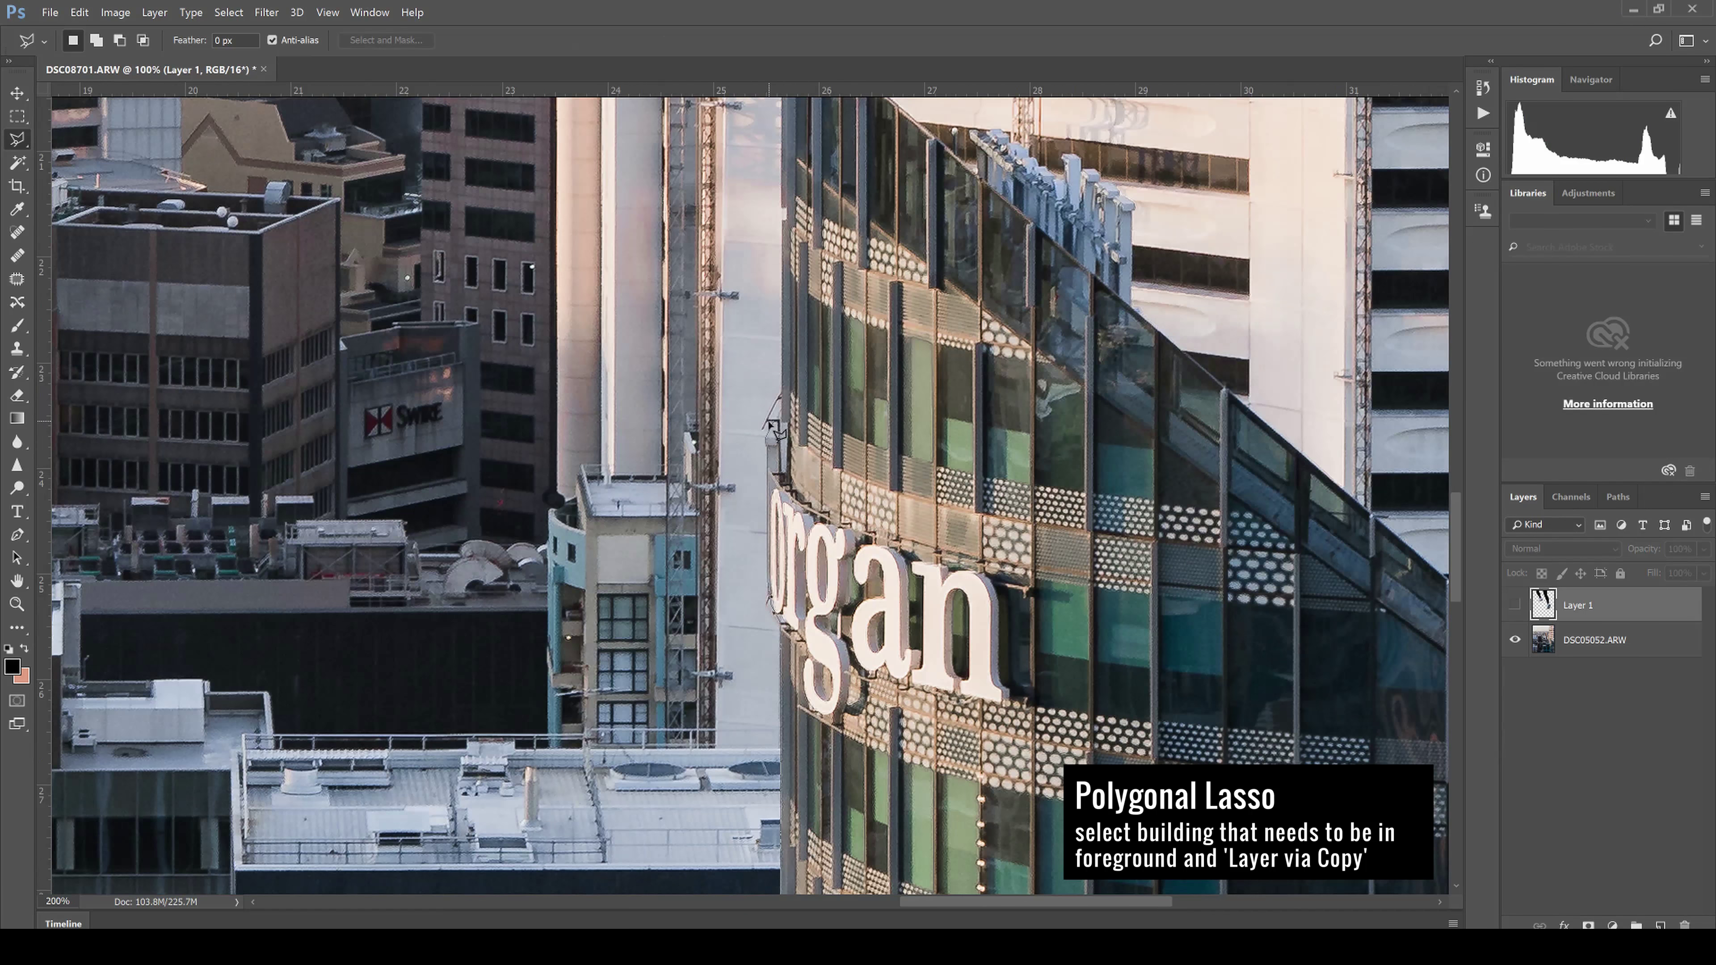
pyautogui.click(784, 305)
pyautogui.click(794, 272)
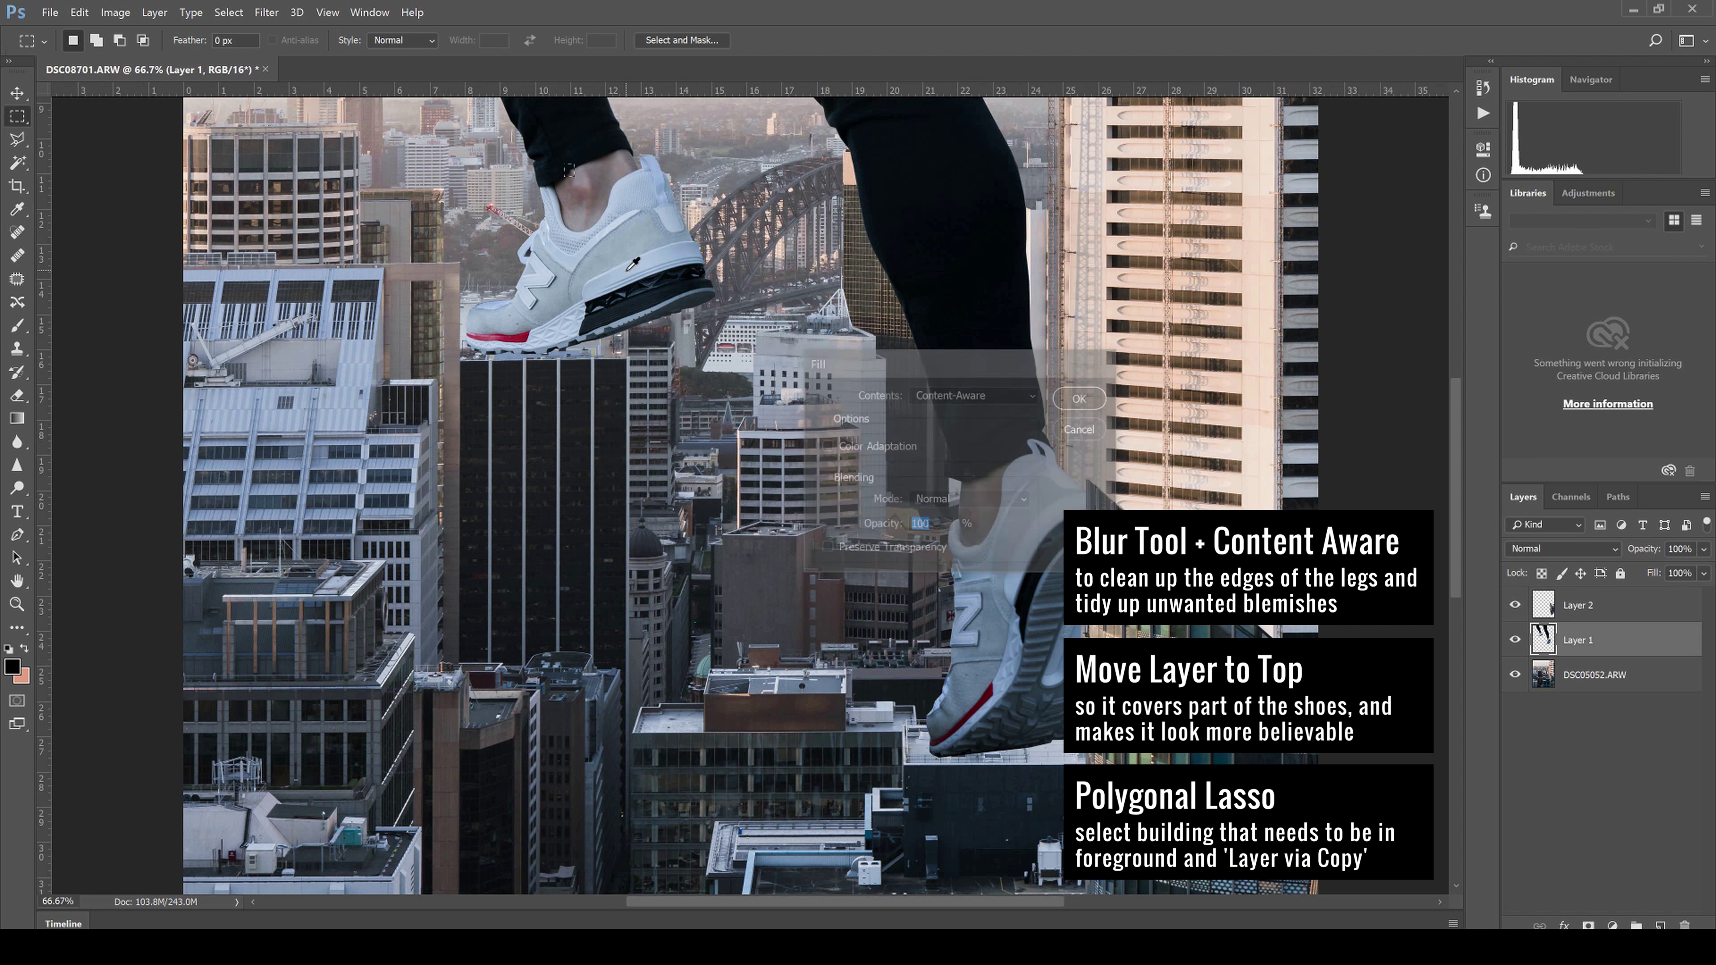
pyautogui.rightClick(571, 194)
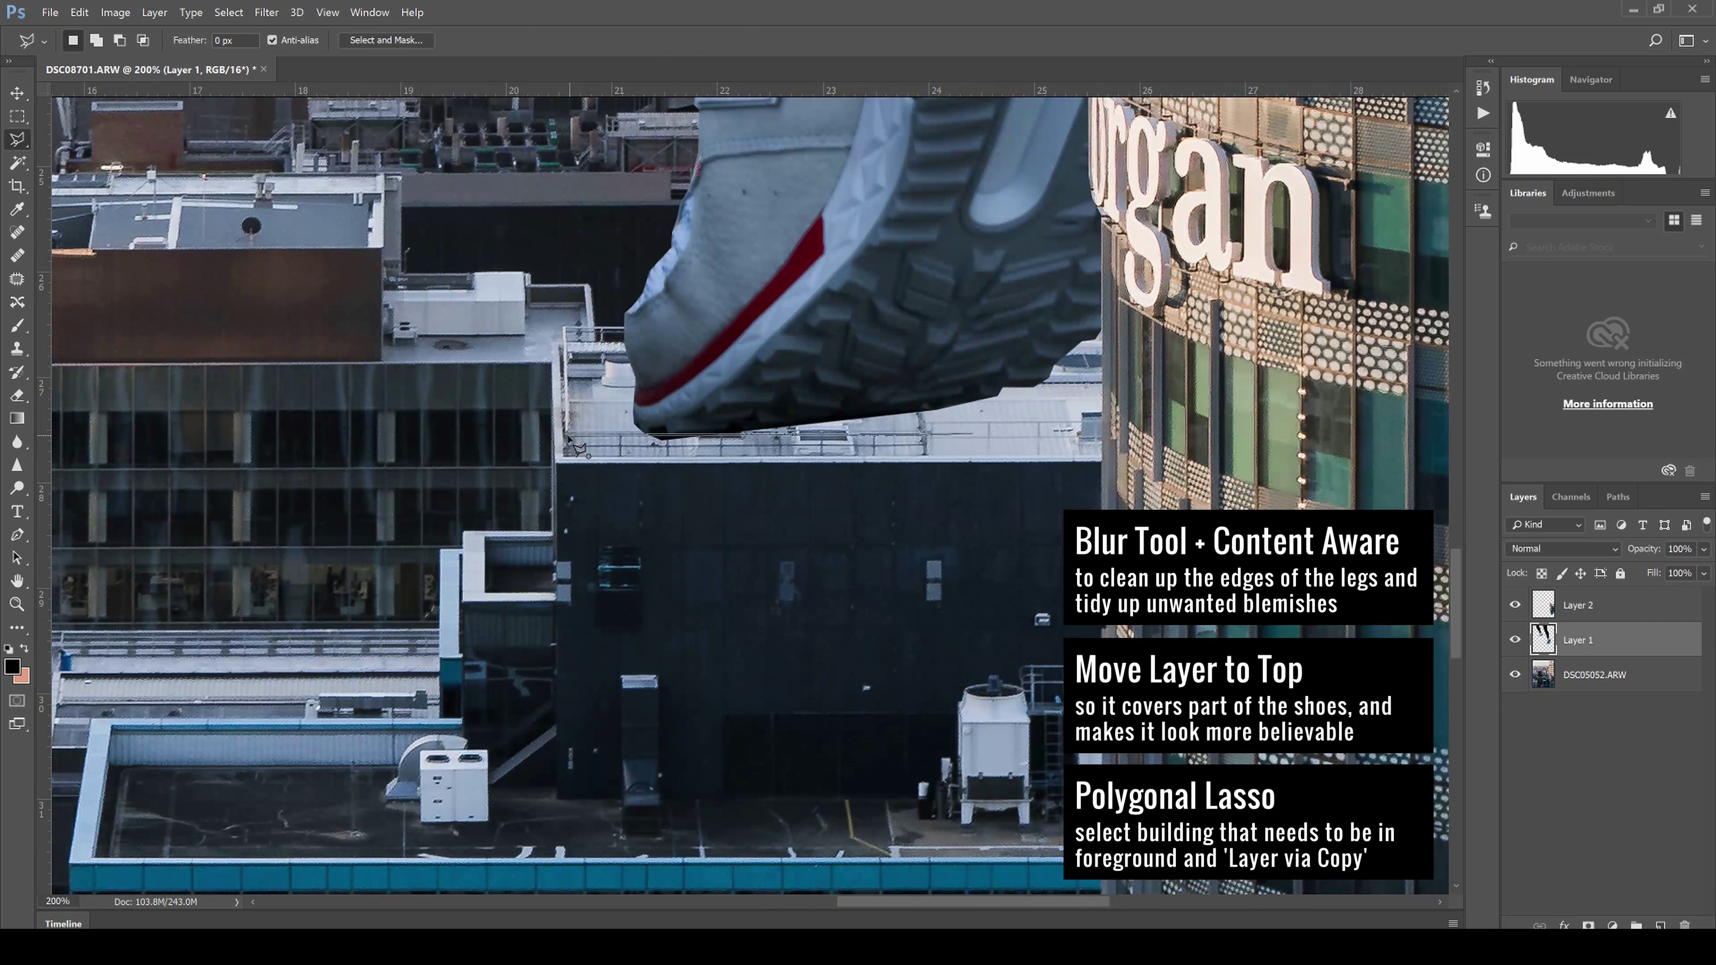
pyautogui.click(570, 439)
pyautogui.press('m')
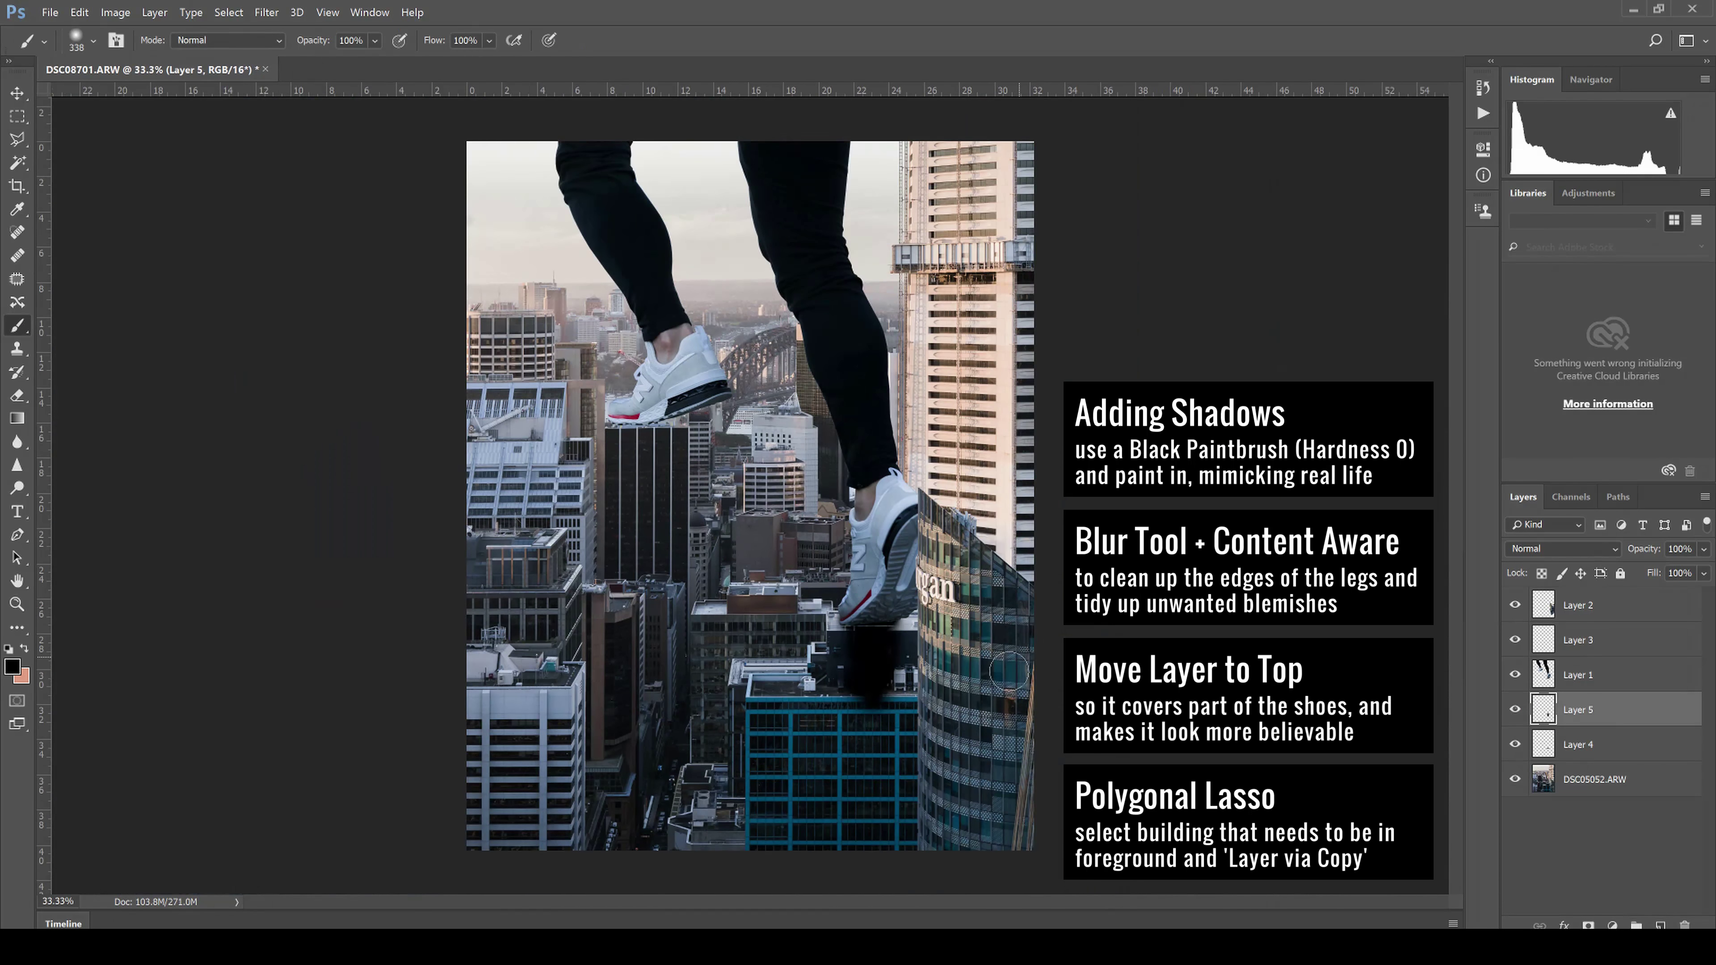
# Erase the Layer 4 shadow's edges and move Layer 3 down just above the city photo
pyautogui.press('m')
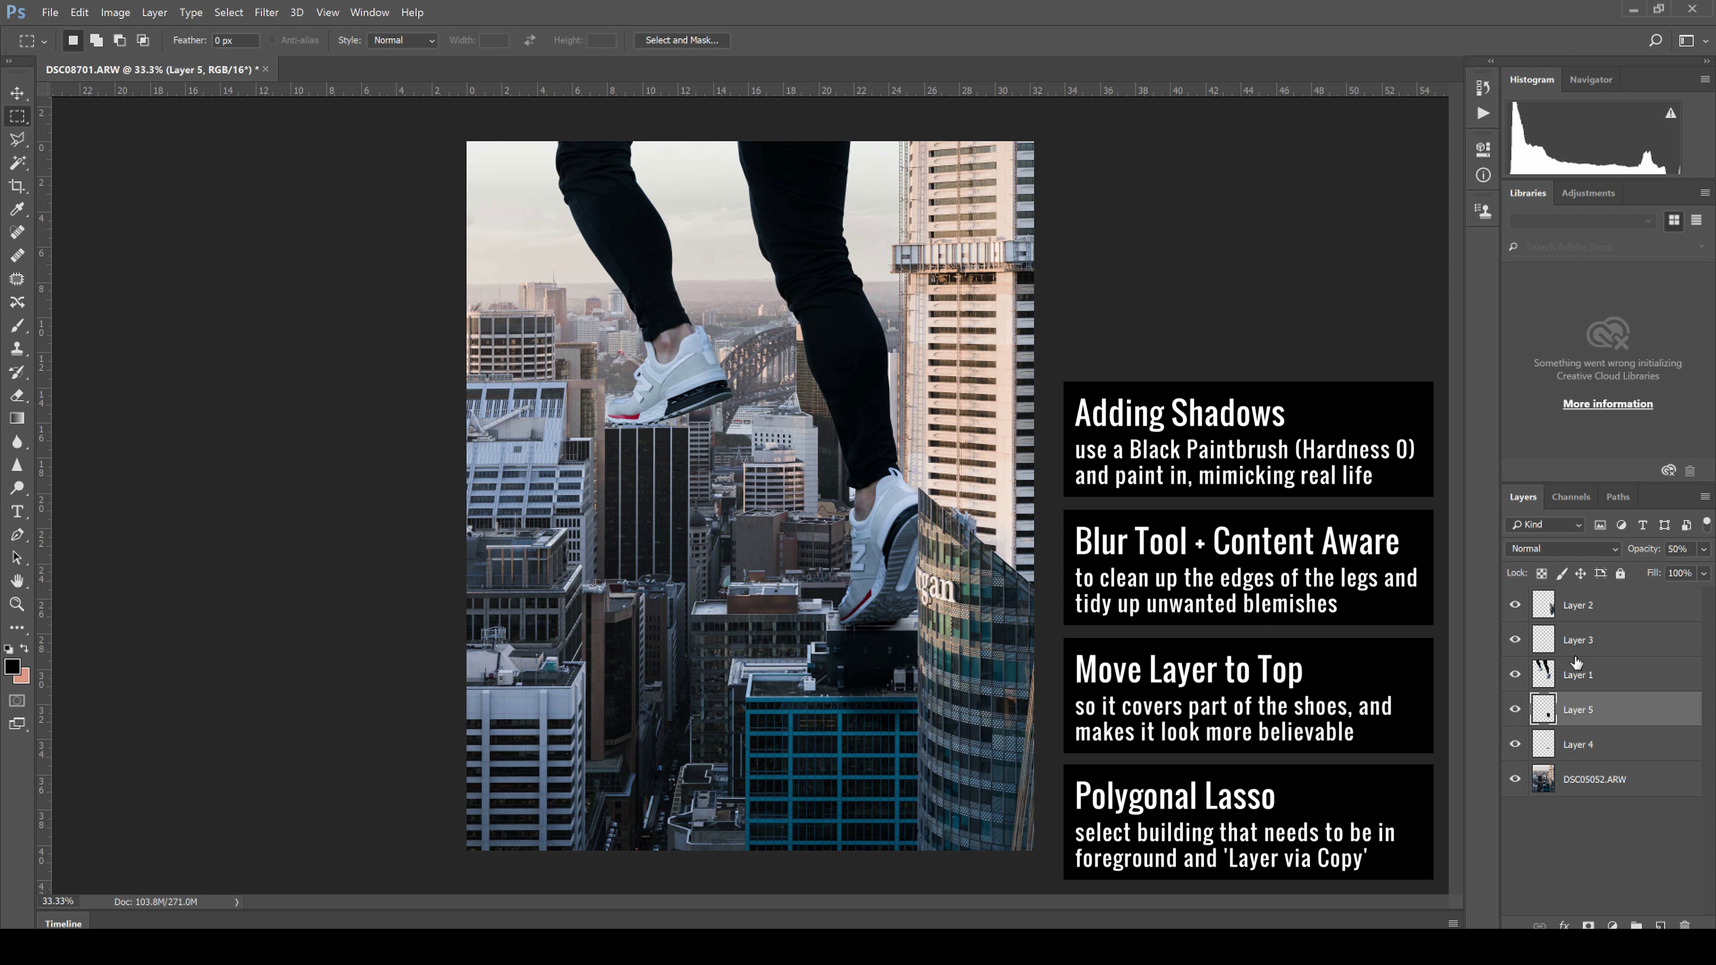
pyautogui.click(1578, 744)
pyautogui.press('e')
pyautogui.rightClick(845, 601)
pyautogui.press('Escape')
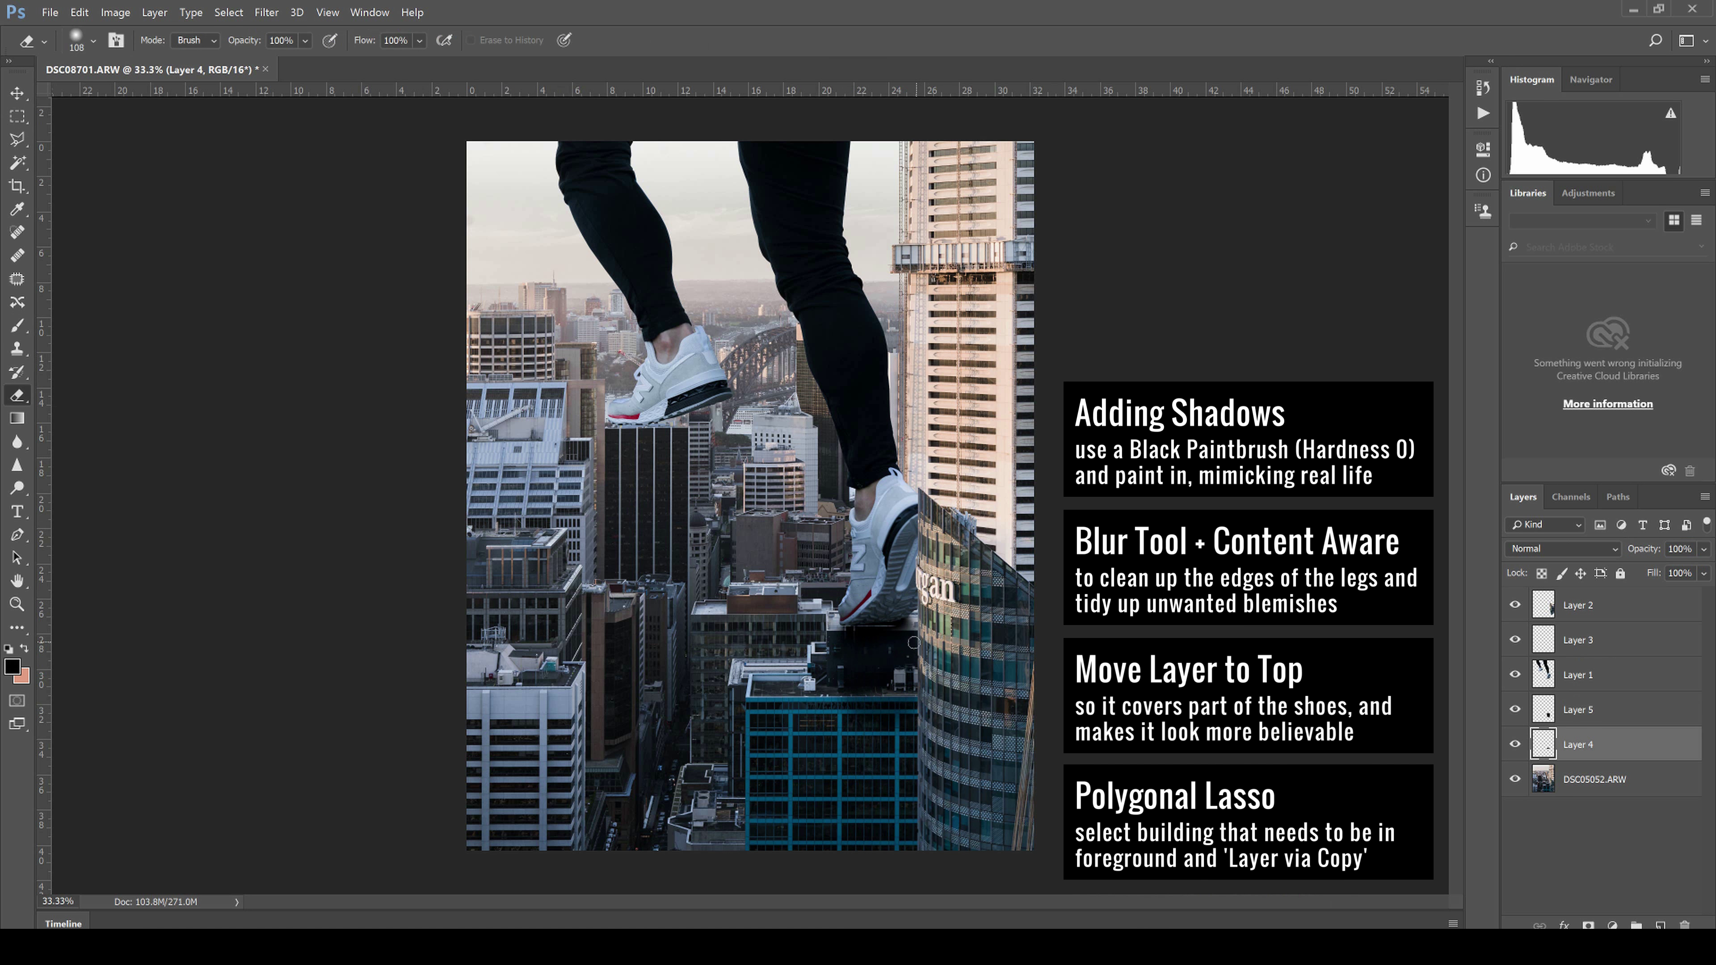
pyautogui.moveTo(1578, 639); pyautogui.dragTo(1568, 744)
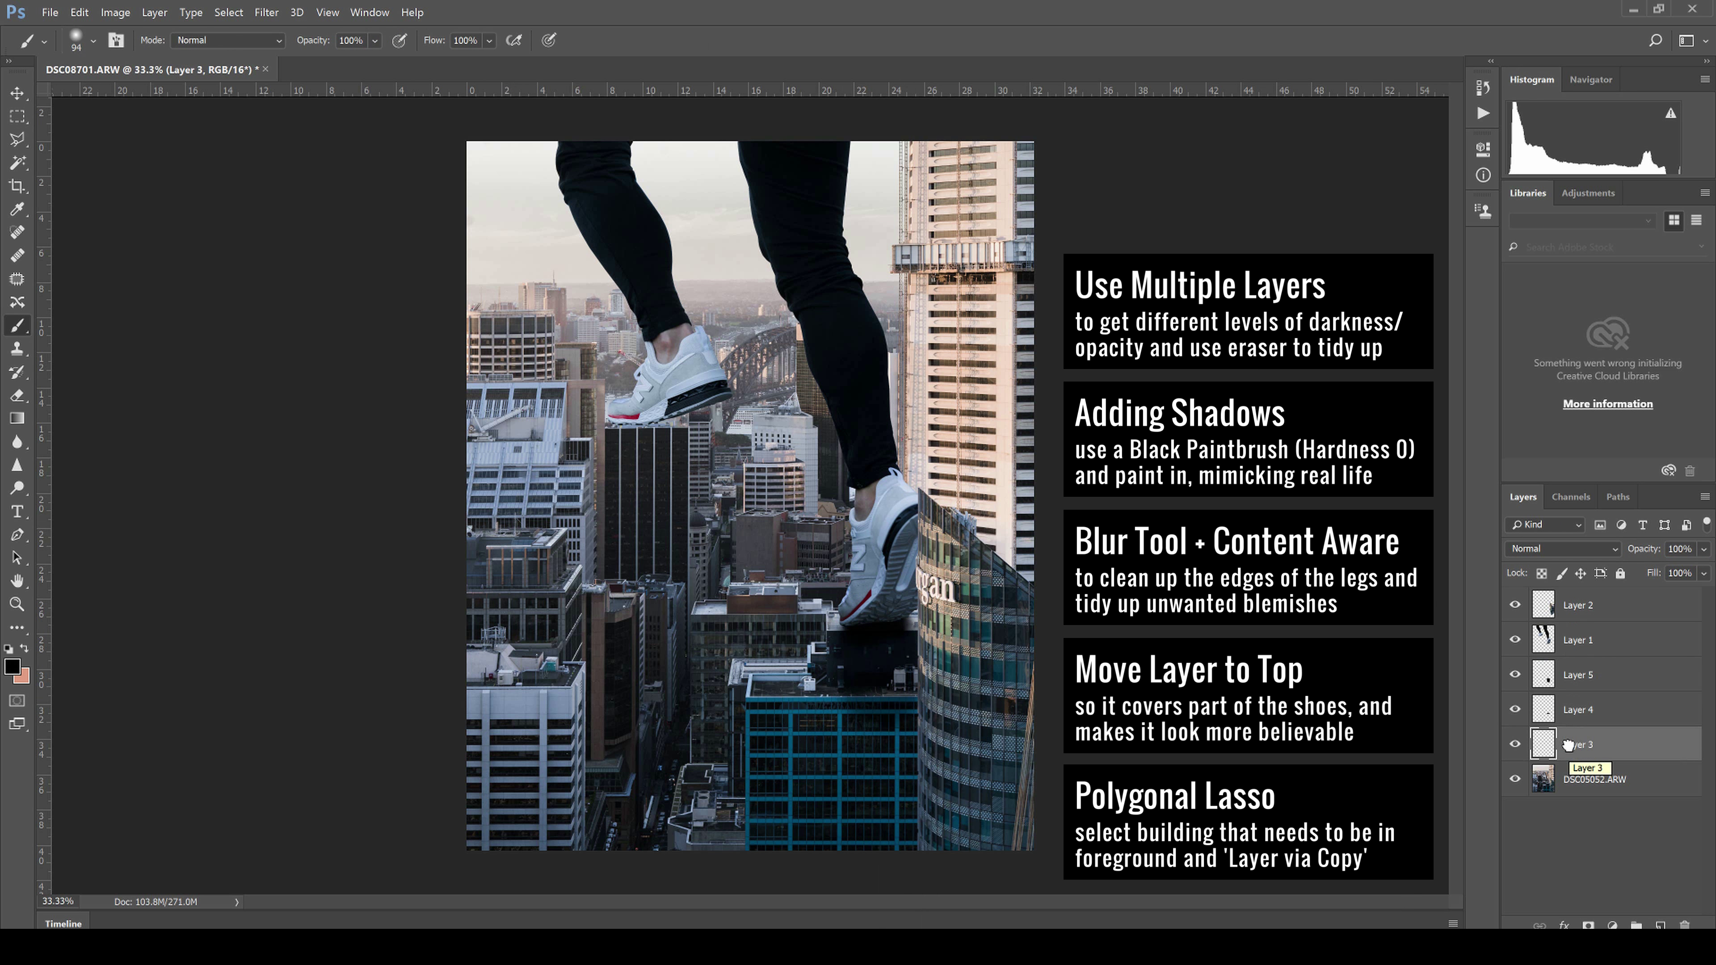
# Select a rectangle beneath the lower shoe and erase the Layer 5 shadow's edges
pyautogui.click(1554, 709)
pyautogui.press('m')
pyautogui.moveTo(964, 703); pyautogui.dragTo(784, 633)
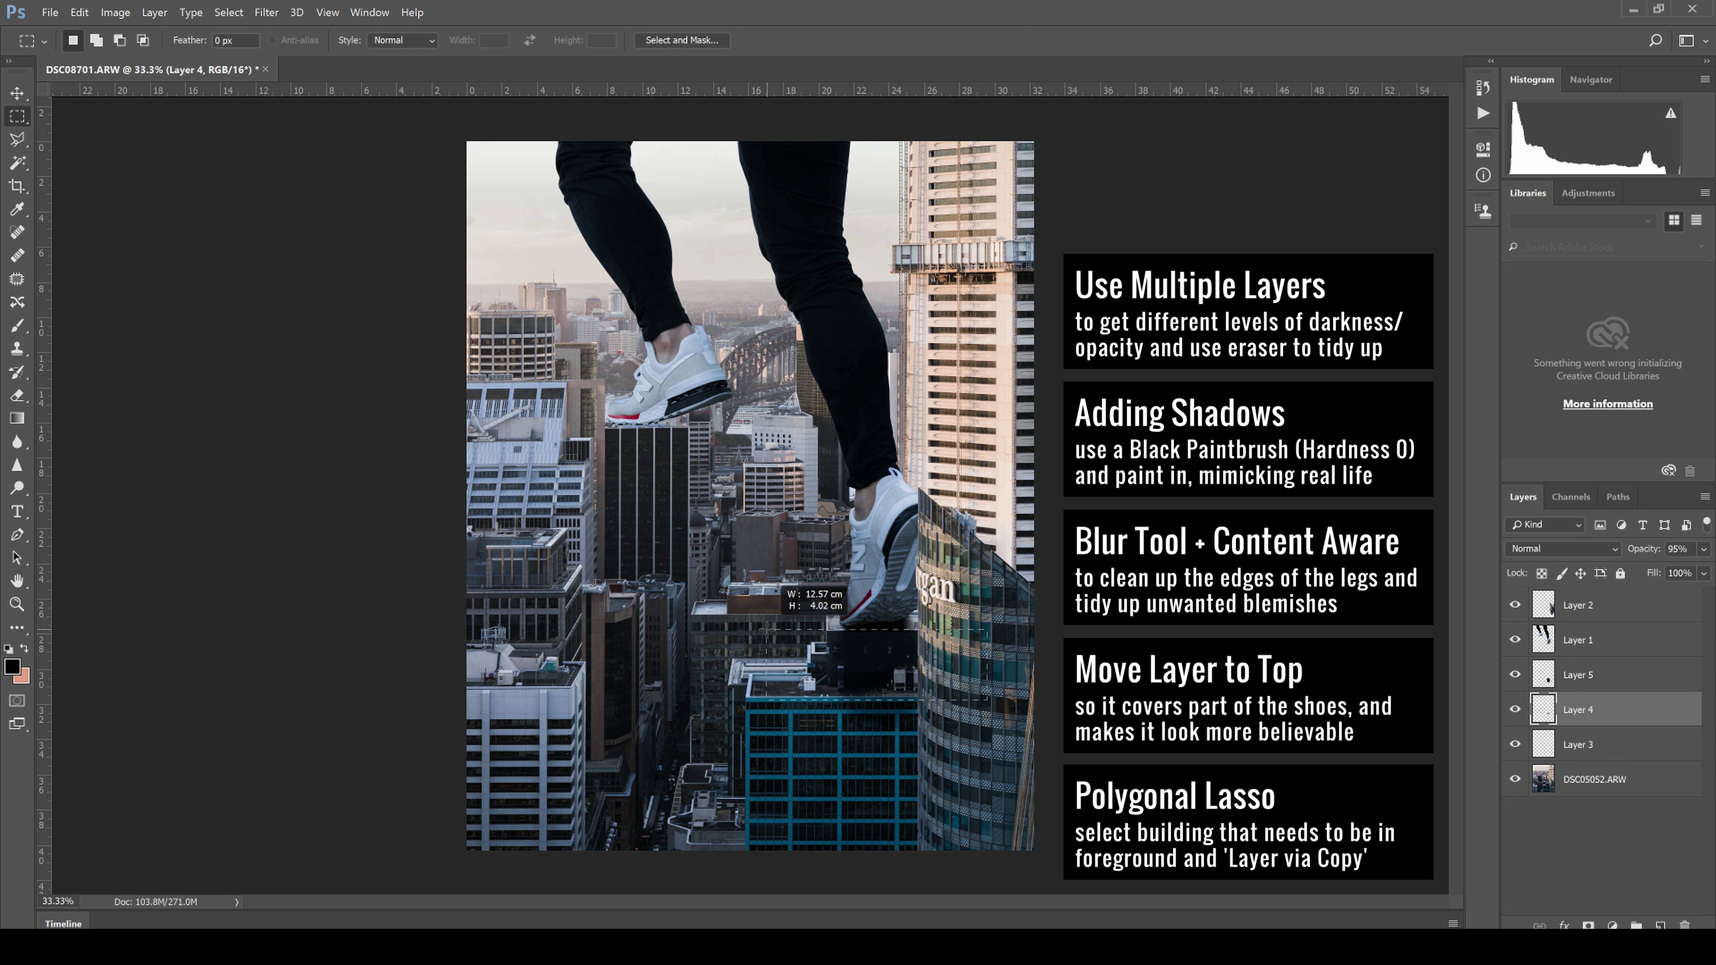
pyautogui.click(1578, 675)
pyautogui.press('e')
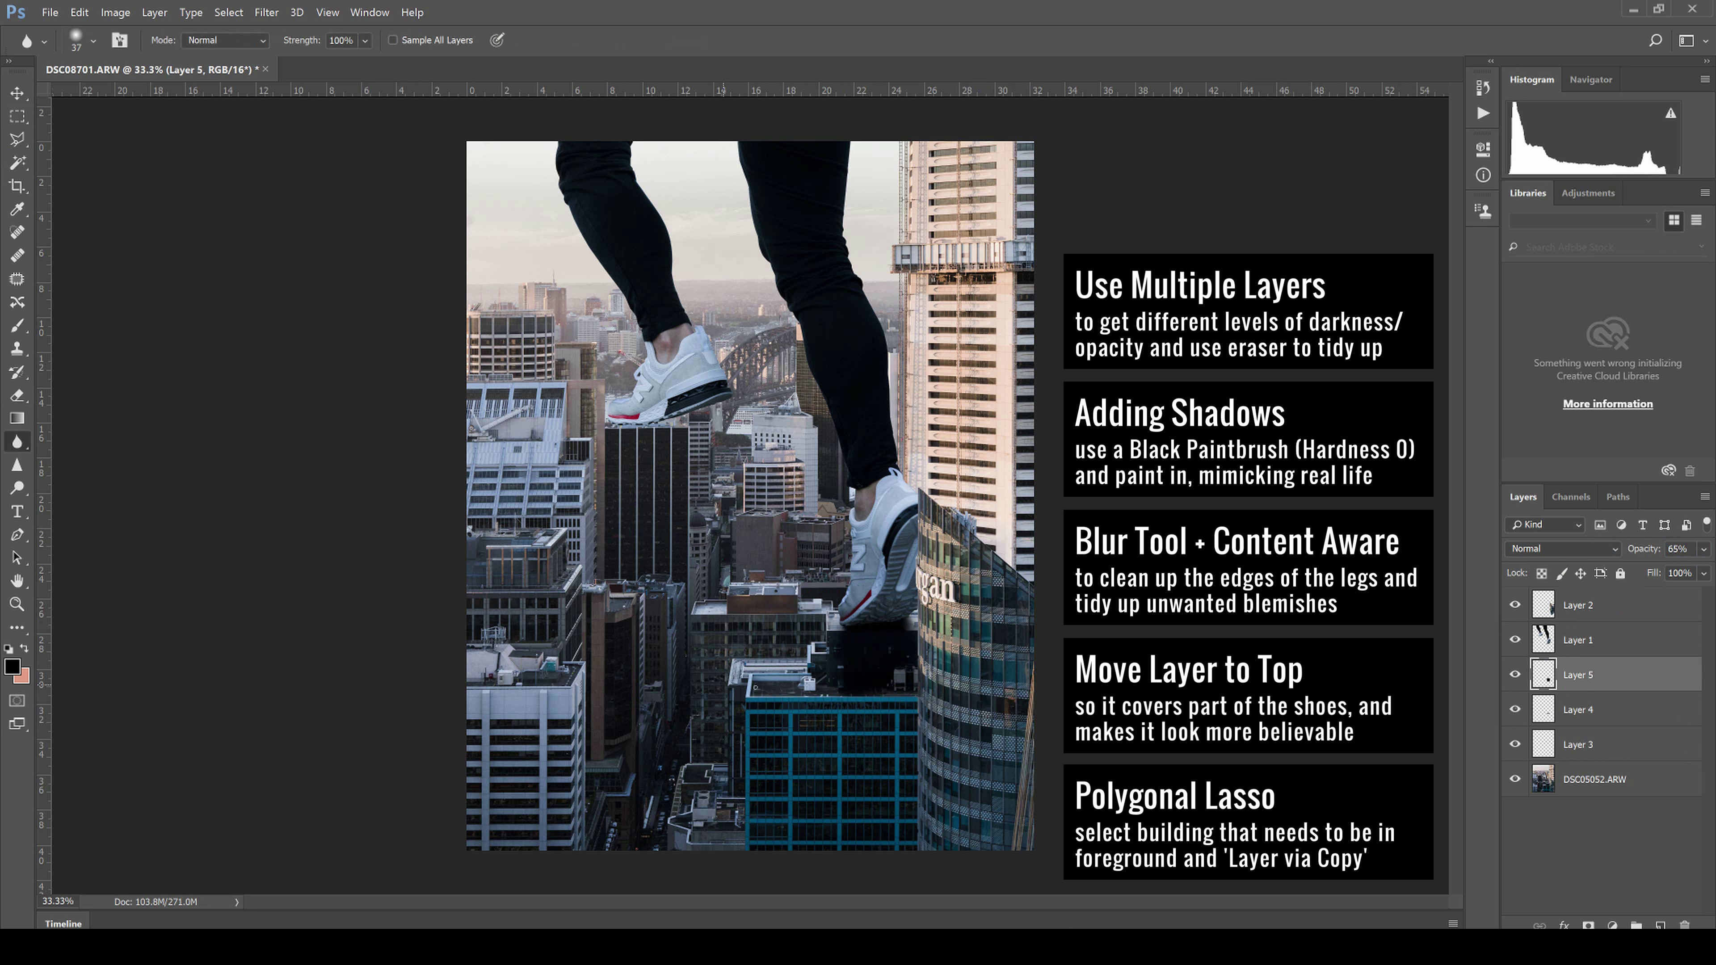
pyautogui.rightClick(837, 717)
pyautogui.press('Escape')
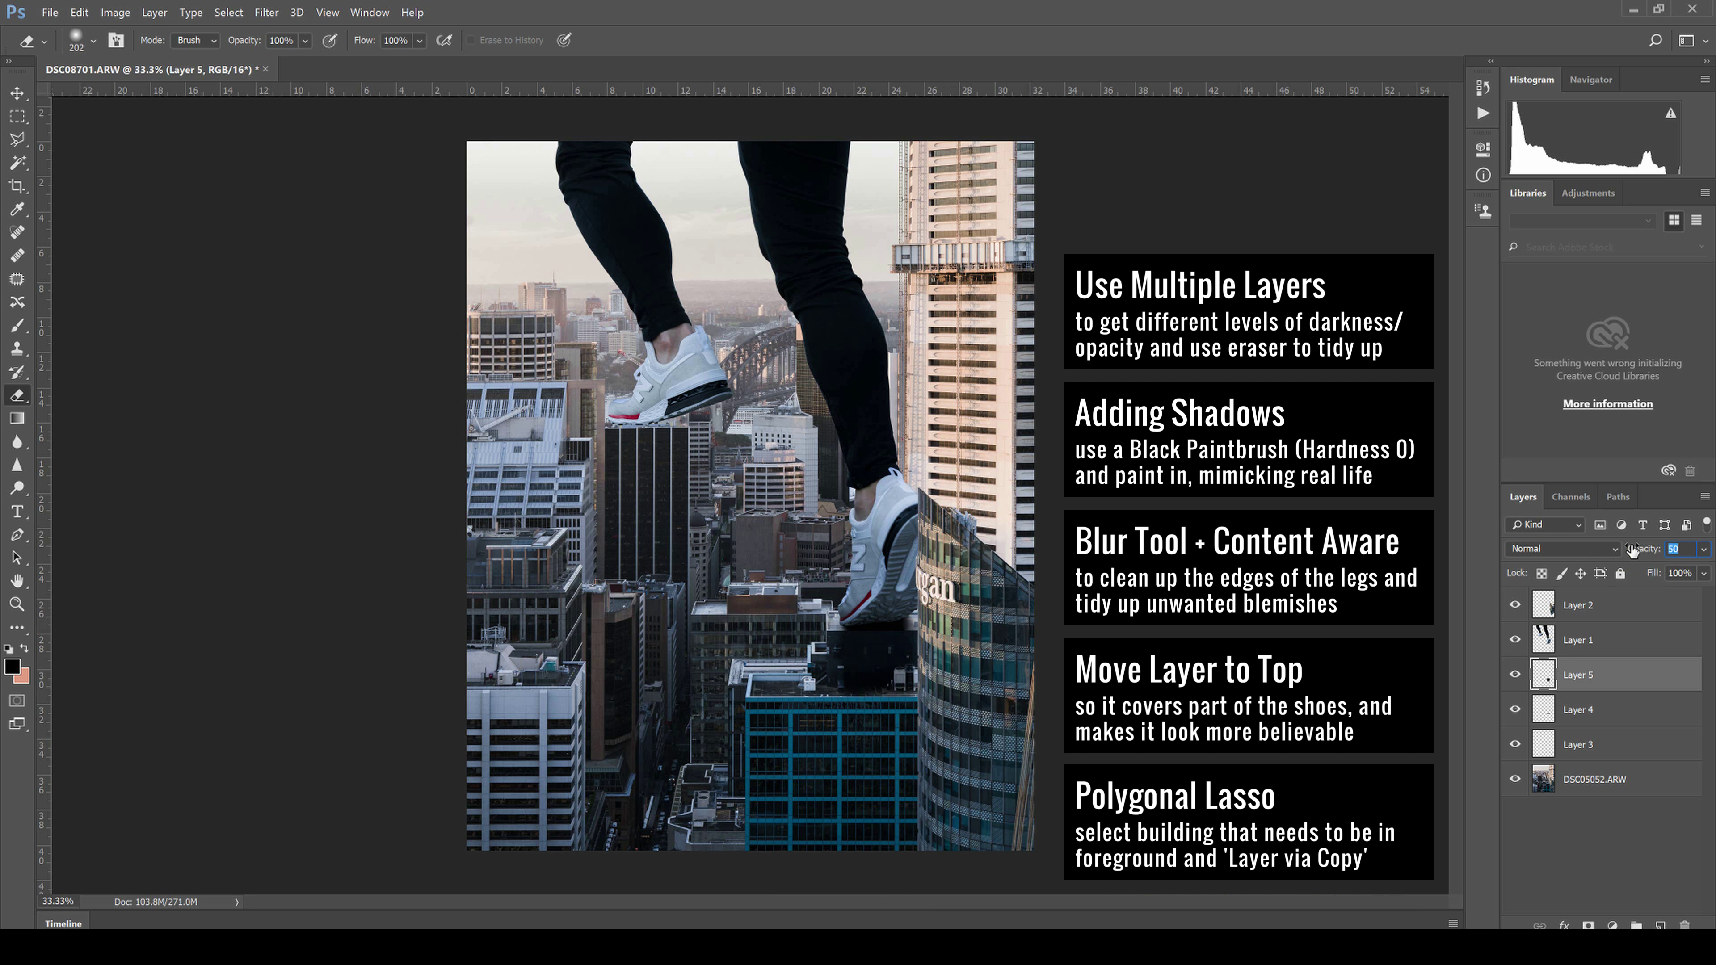
# Lower Layer 6 opacity to 90% and clear the rectangular selection
pyautogui.press('m')
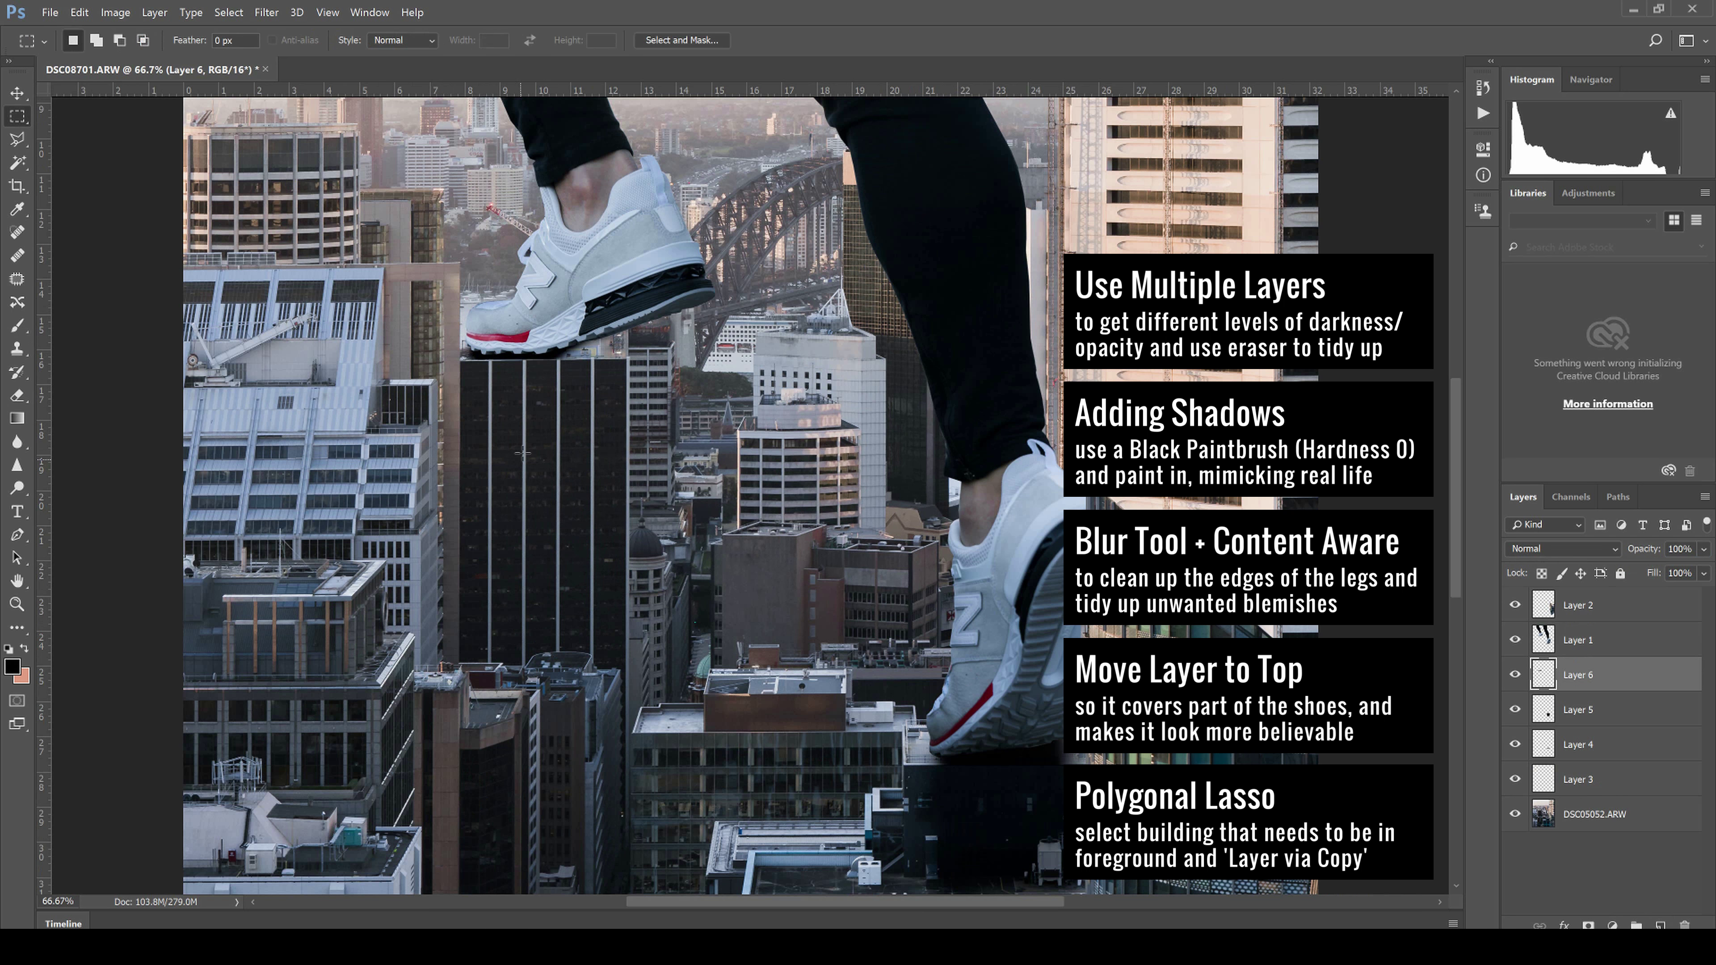
pyautogui.press('9')
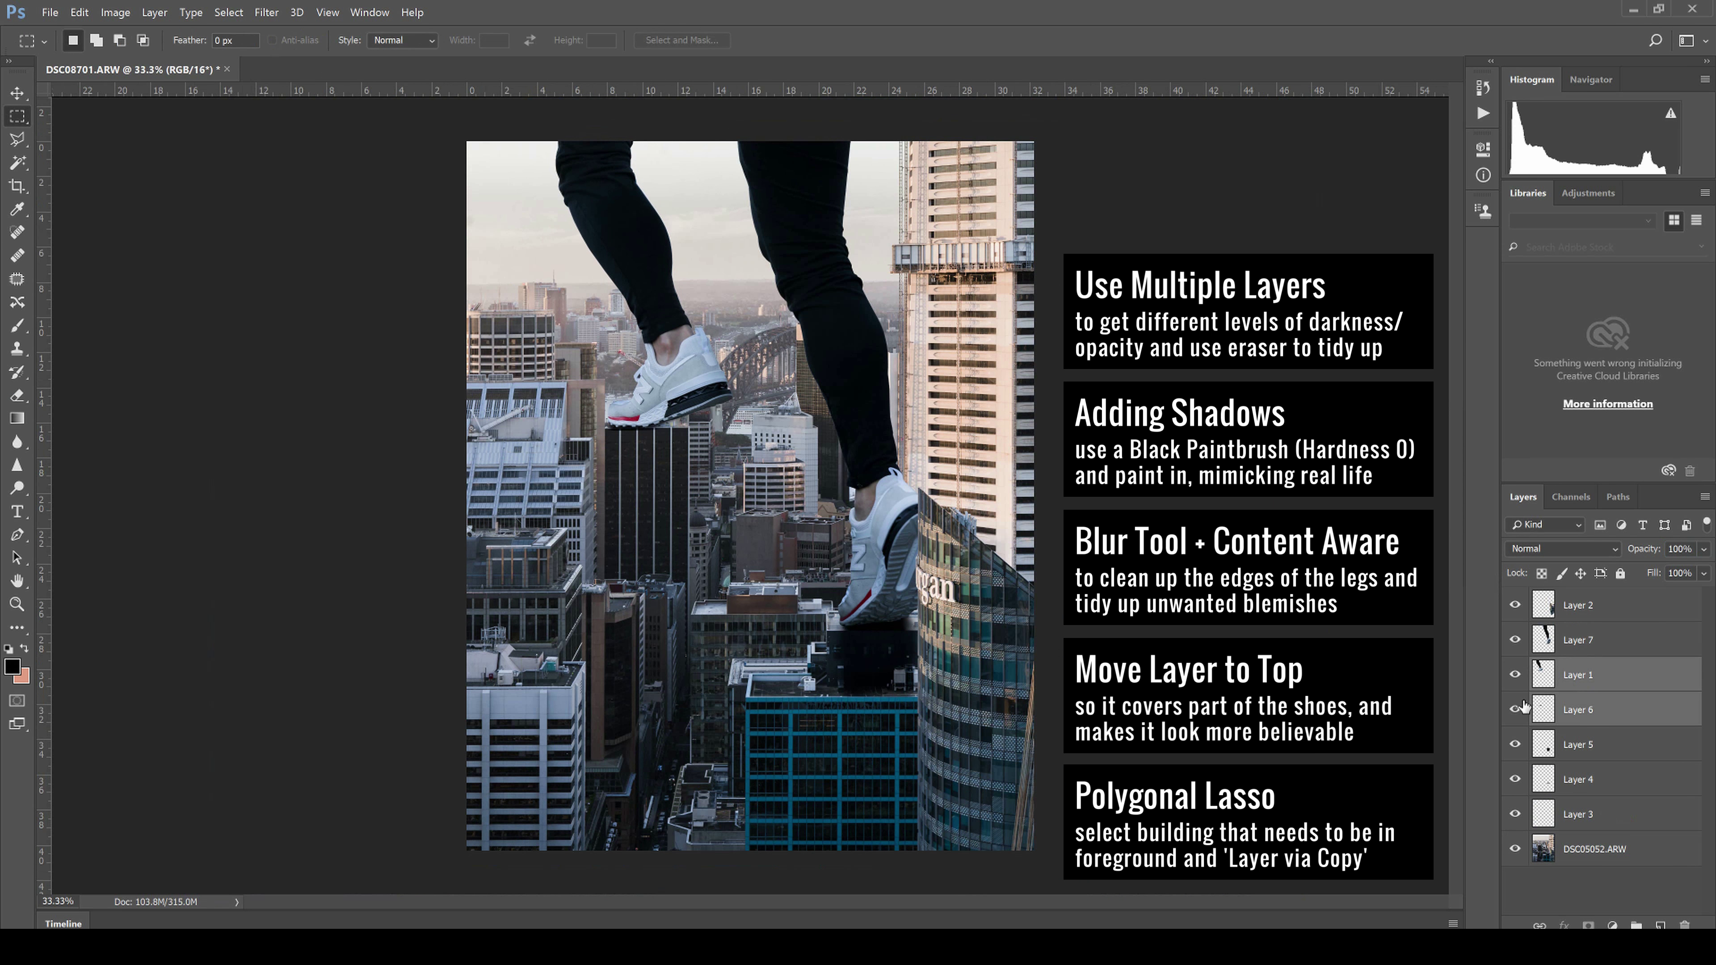
pyautogui.press('l')
pyautogui.click(1584, 845)
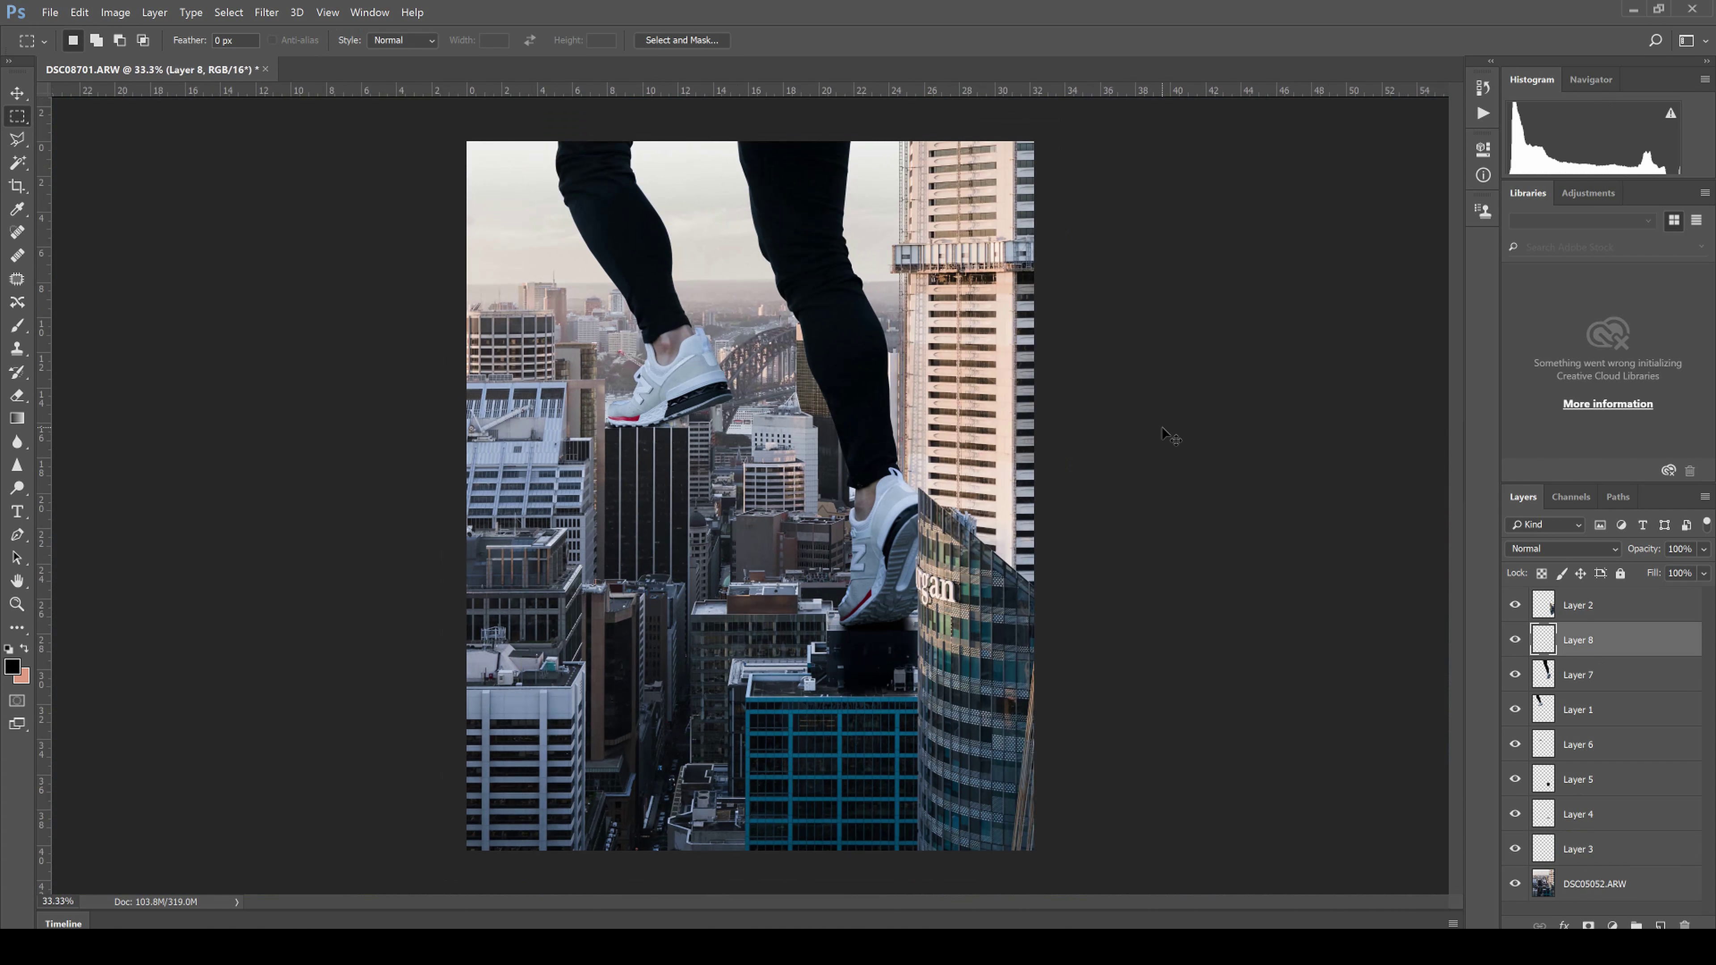
# Nudge the left leg and shoe slightly and set Layer 11 opacity to 75%
pyautogui.click(115, 12)
pyautogui.press('Escape')
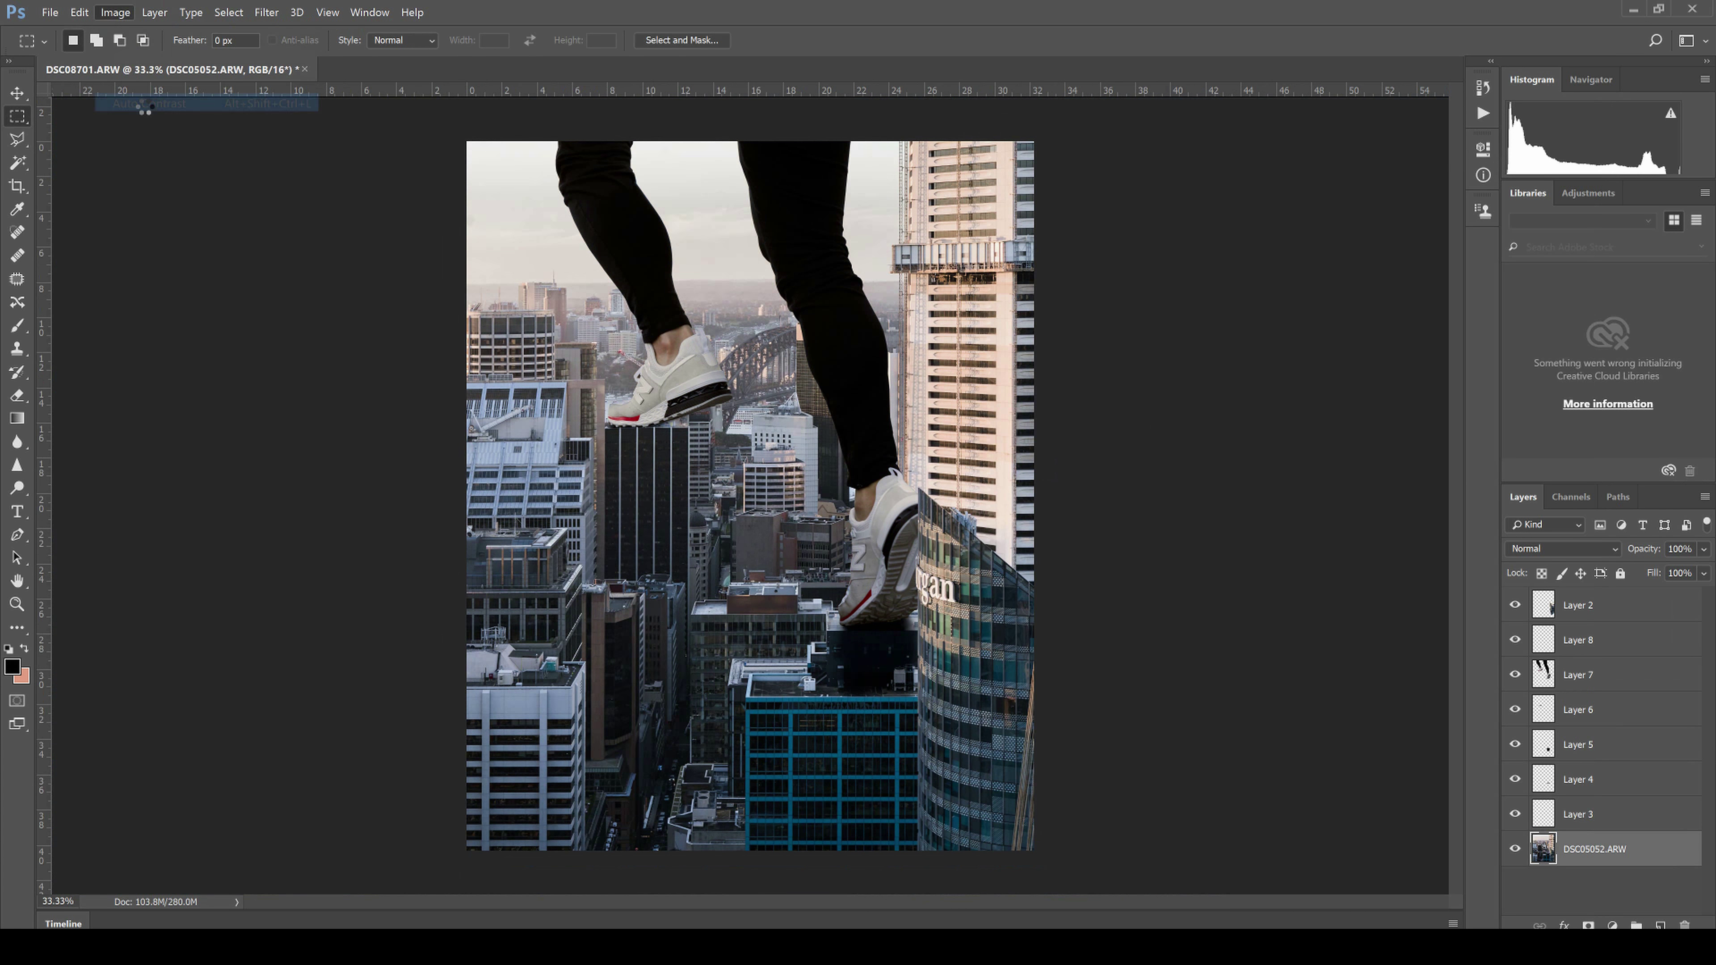
pyautogui.keyDown('ctrl'); pyautogui.click(551, 169); pyautogui.keyUp('ctrl')
pyautogui.click(1602, 708)
pyautogui.moveTo(698, 467); pyautogui.dragTo(694, 468)
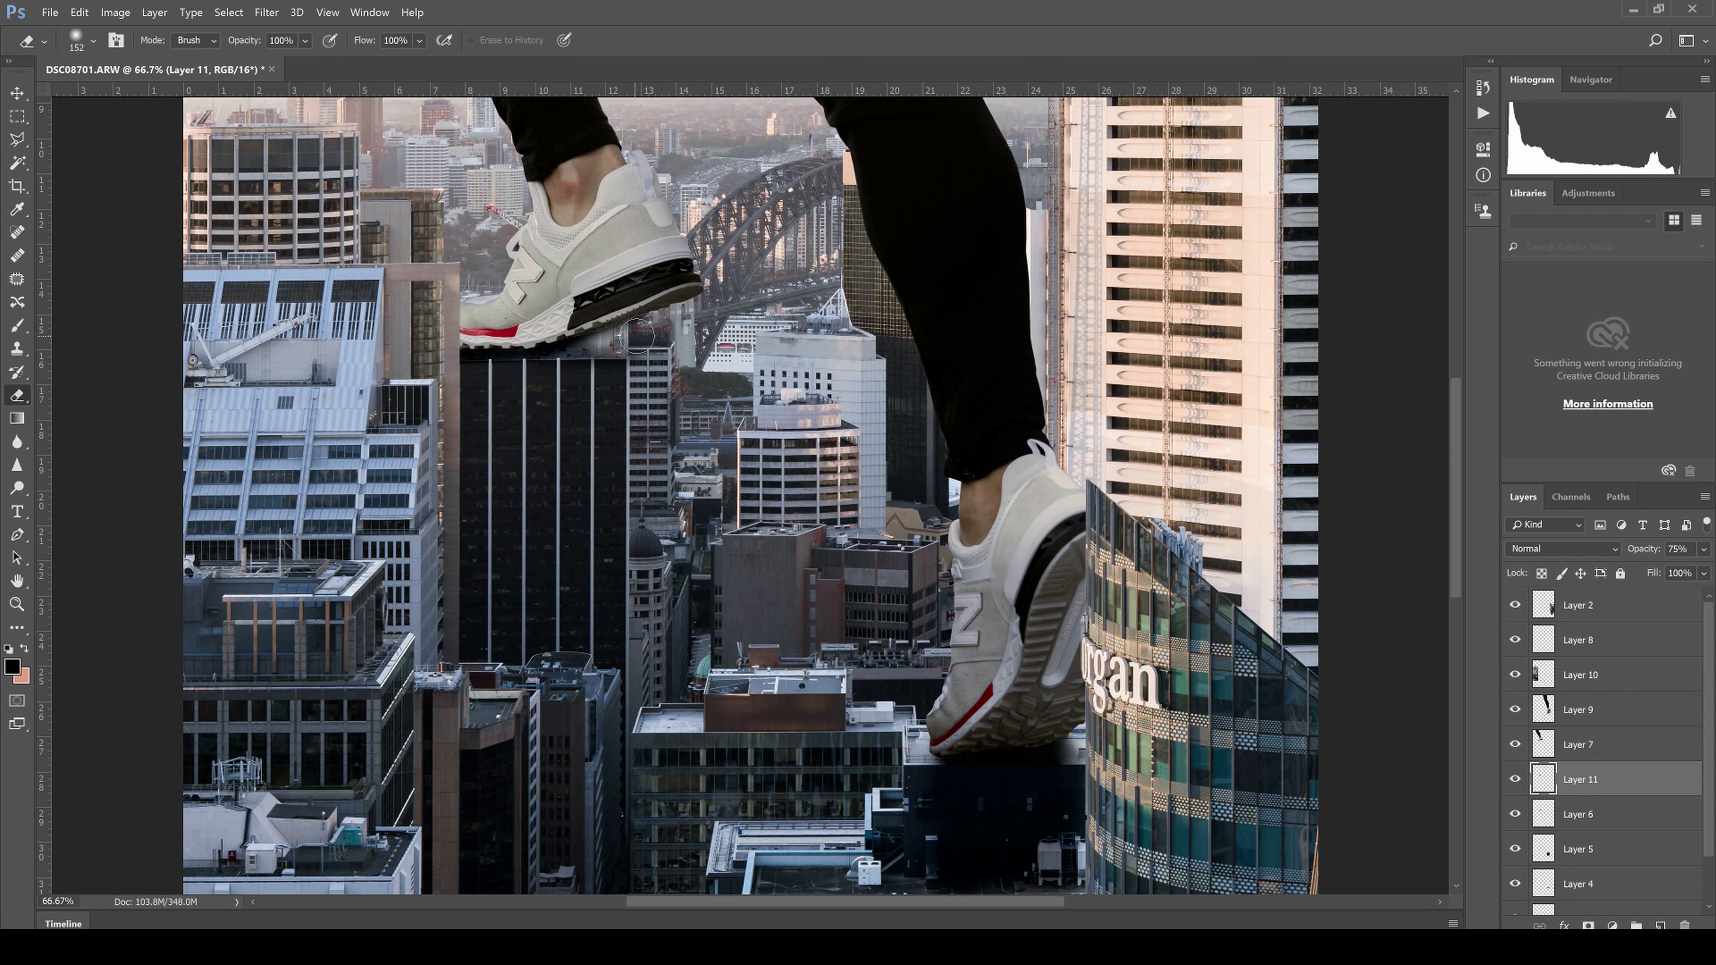
pyautogui.hotkey('alt', ']')
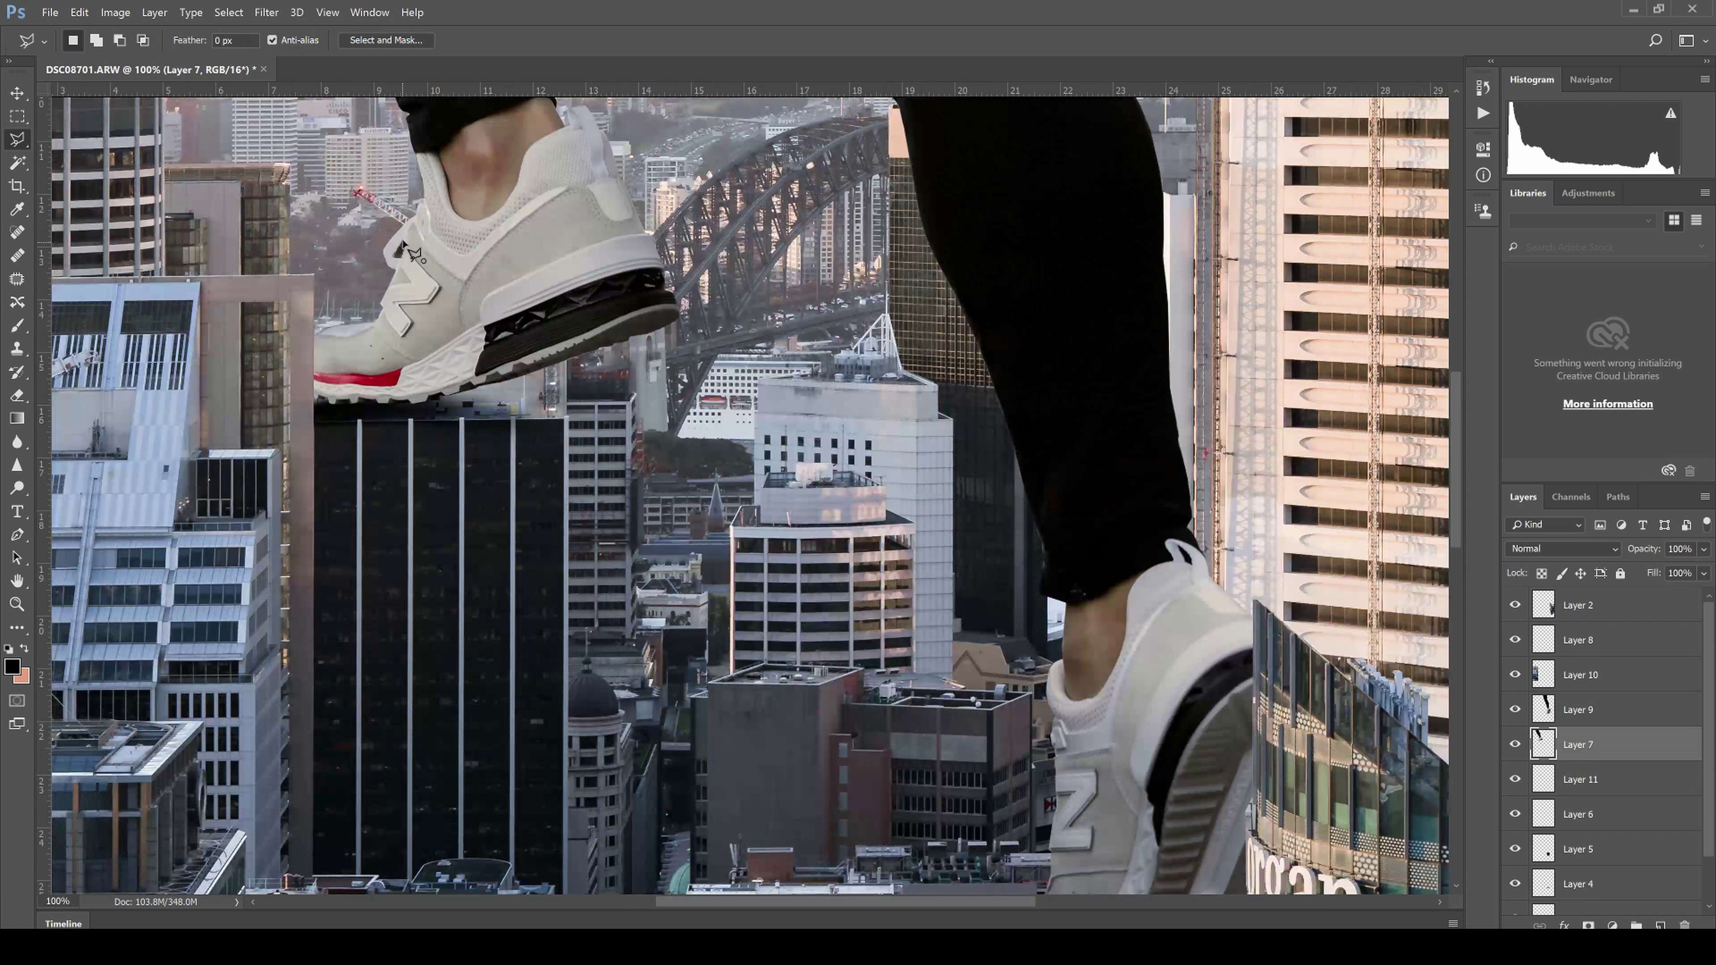
# Blur the leg edges and clone over blemishes on the pants
pyautogui.click(17, 442)
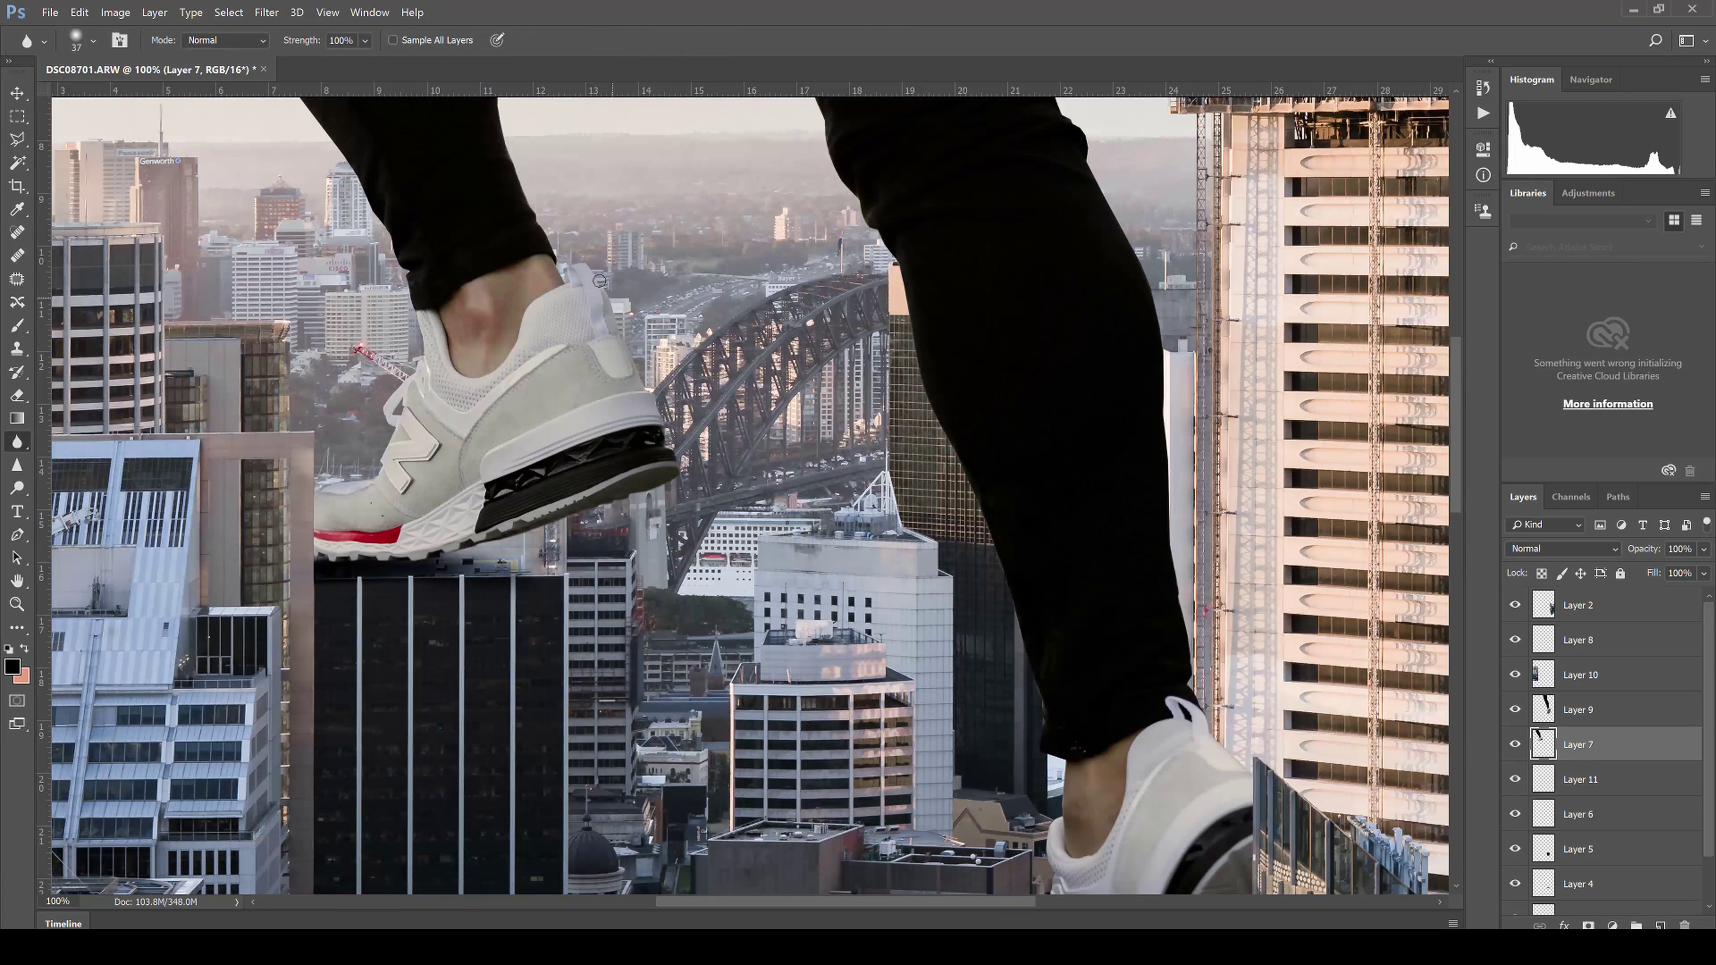
pyautogui.scroll(10, 381, 188)
pyautogui.press('s')
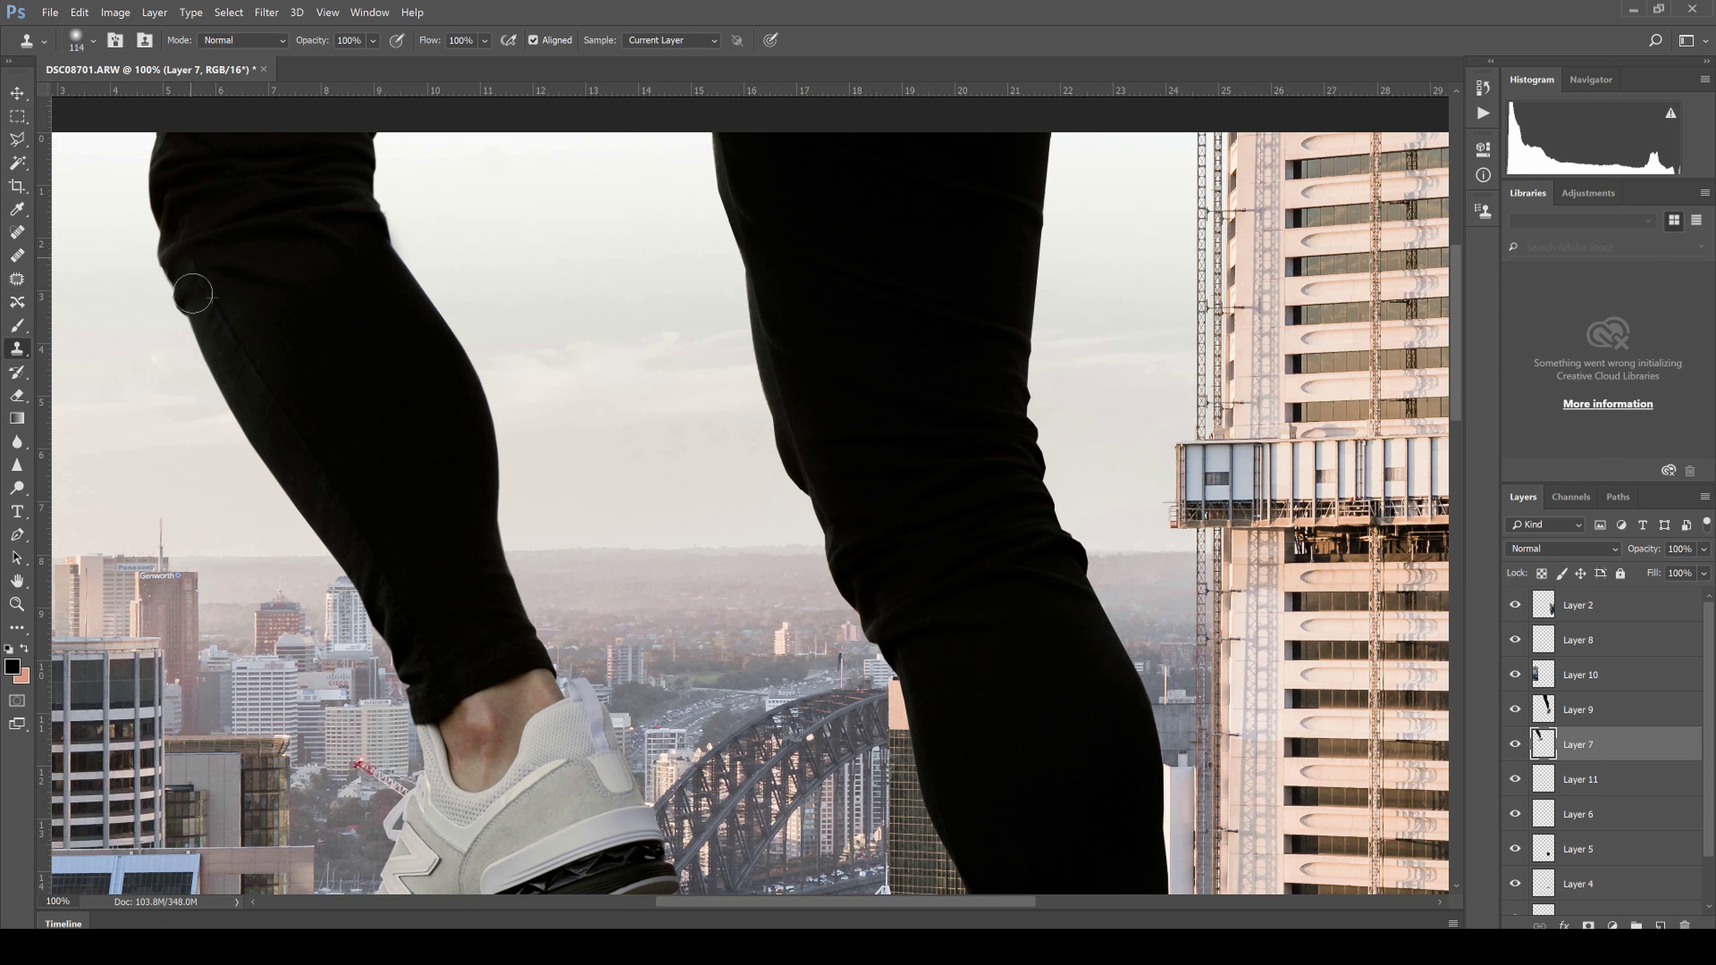
pyautogui.hotkey('alt', ']')
pyautogui.click(17, 441)
pyautogui.scroll(-15, 750, 493)
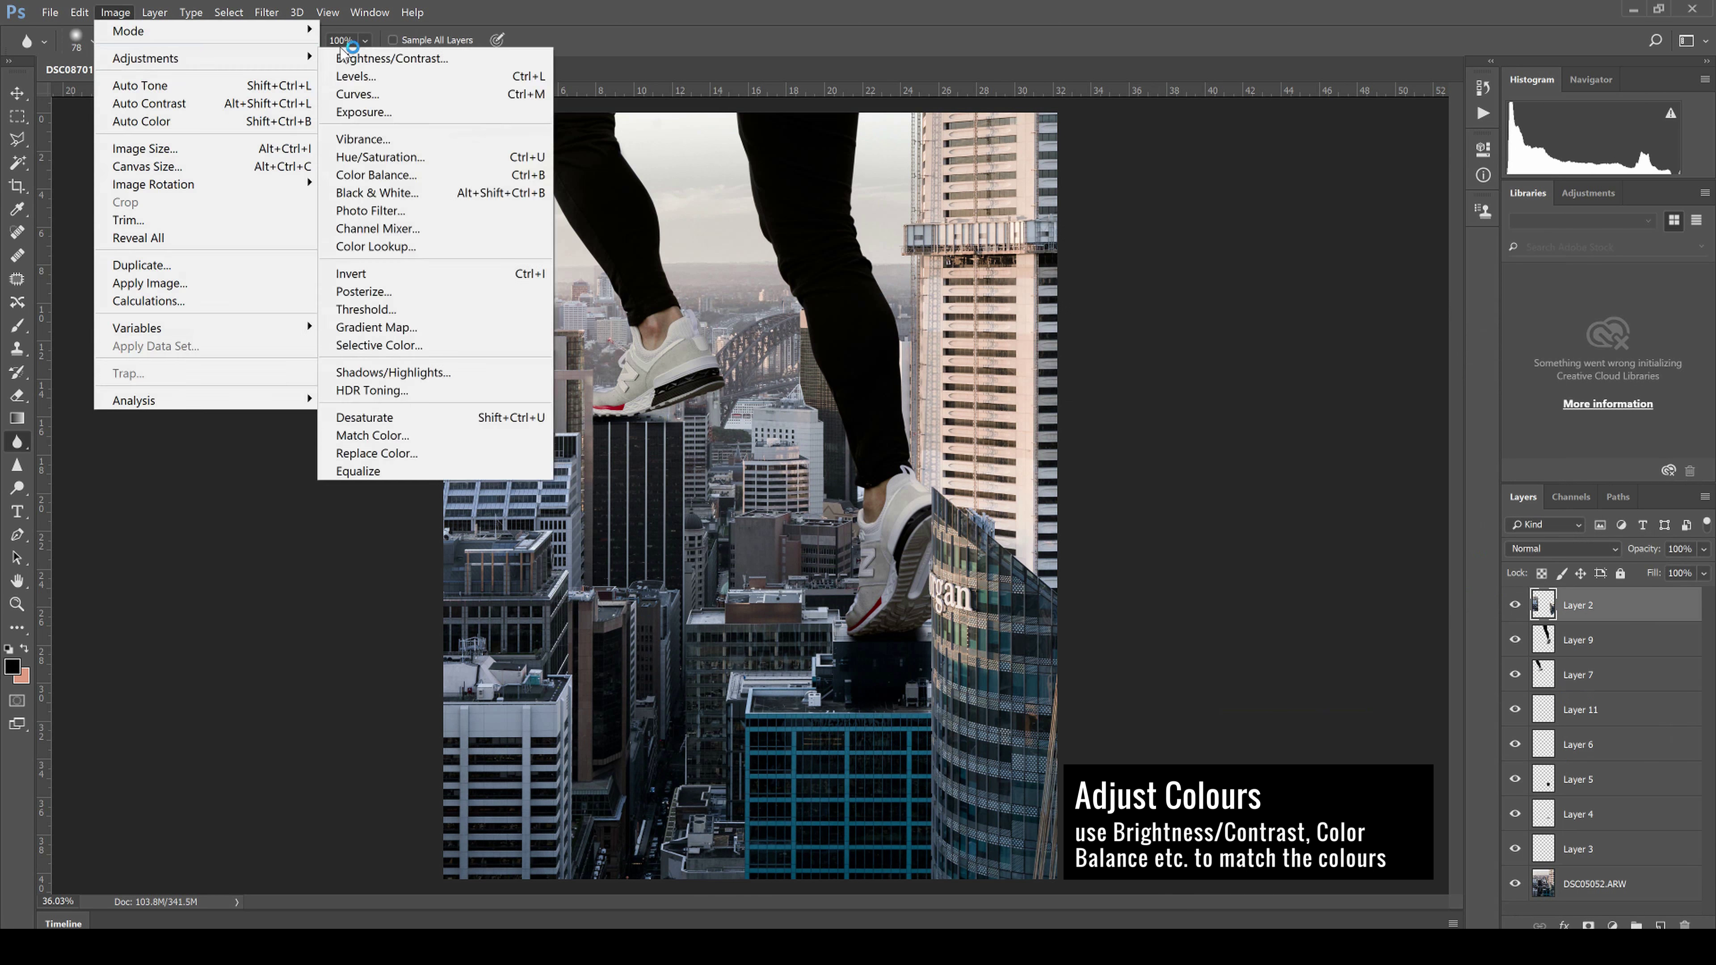
# Stamp all visible layers onto a new top layer and slide the black shadow legs right
pyautogui.press('Escape')
pyautogui.hotkey('ctrl', 'shift', 'alt', 'e')
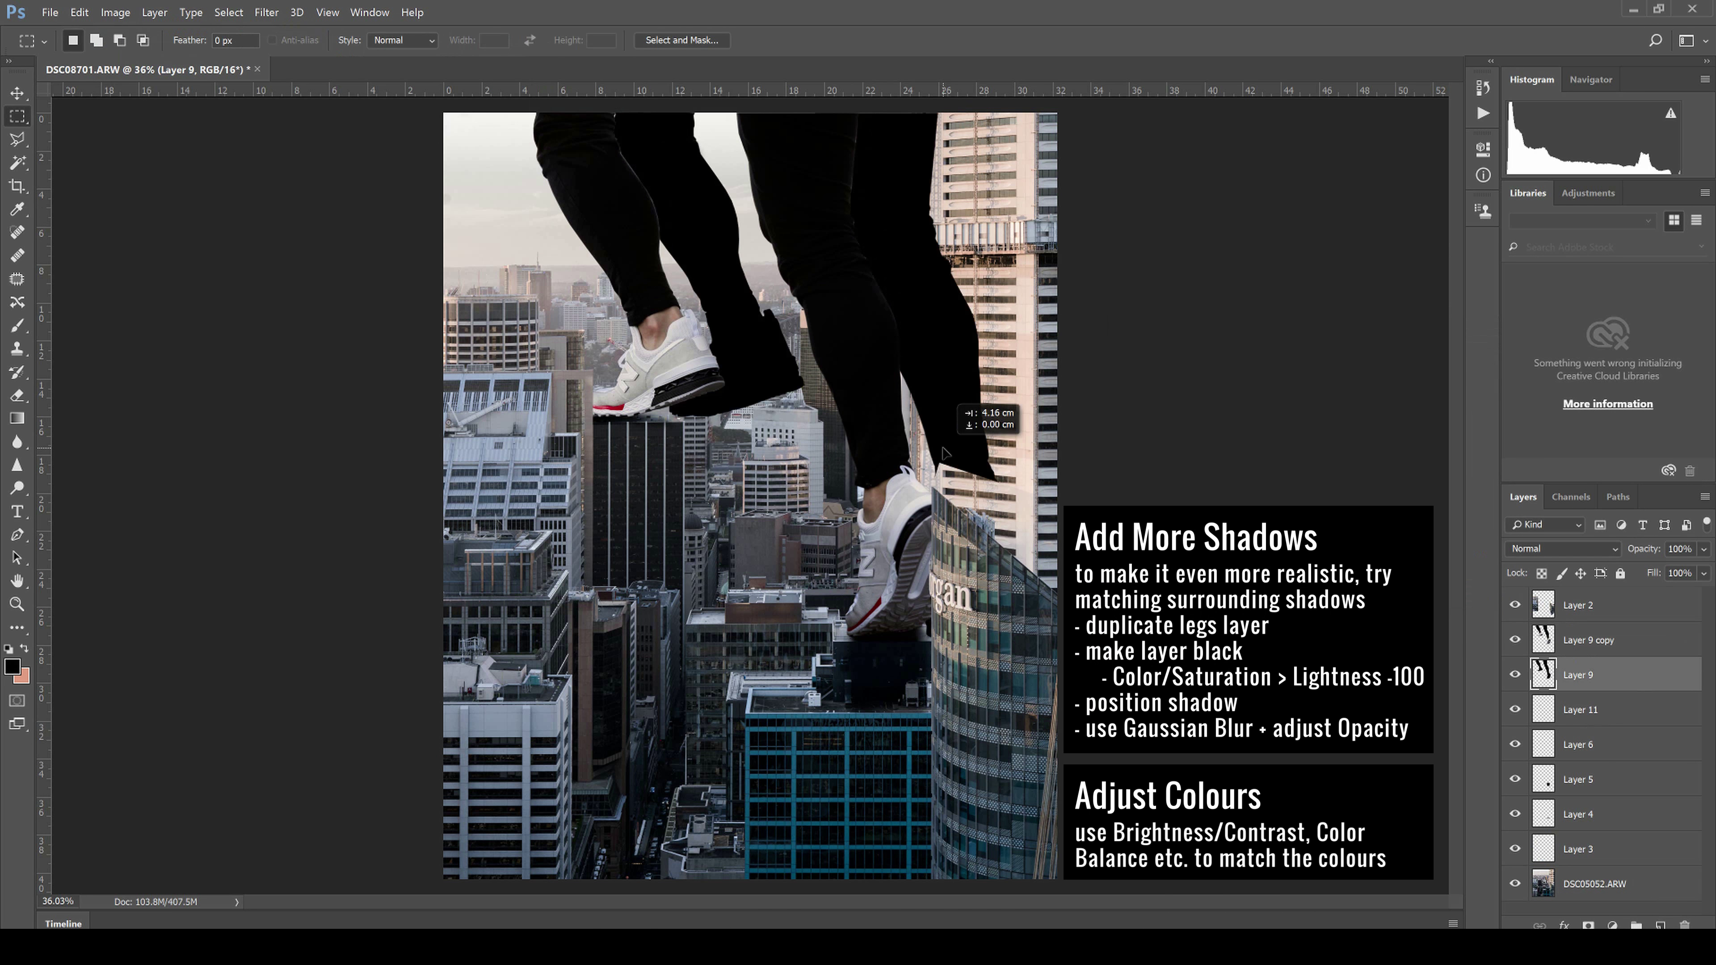
pyautogui.moveTo(943, 453); pyautogui.dragTo(1074, 474)
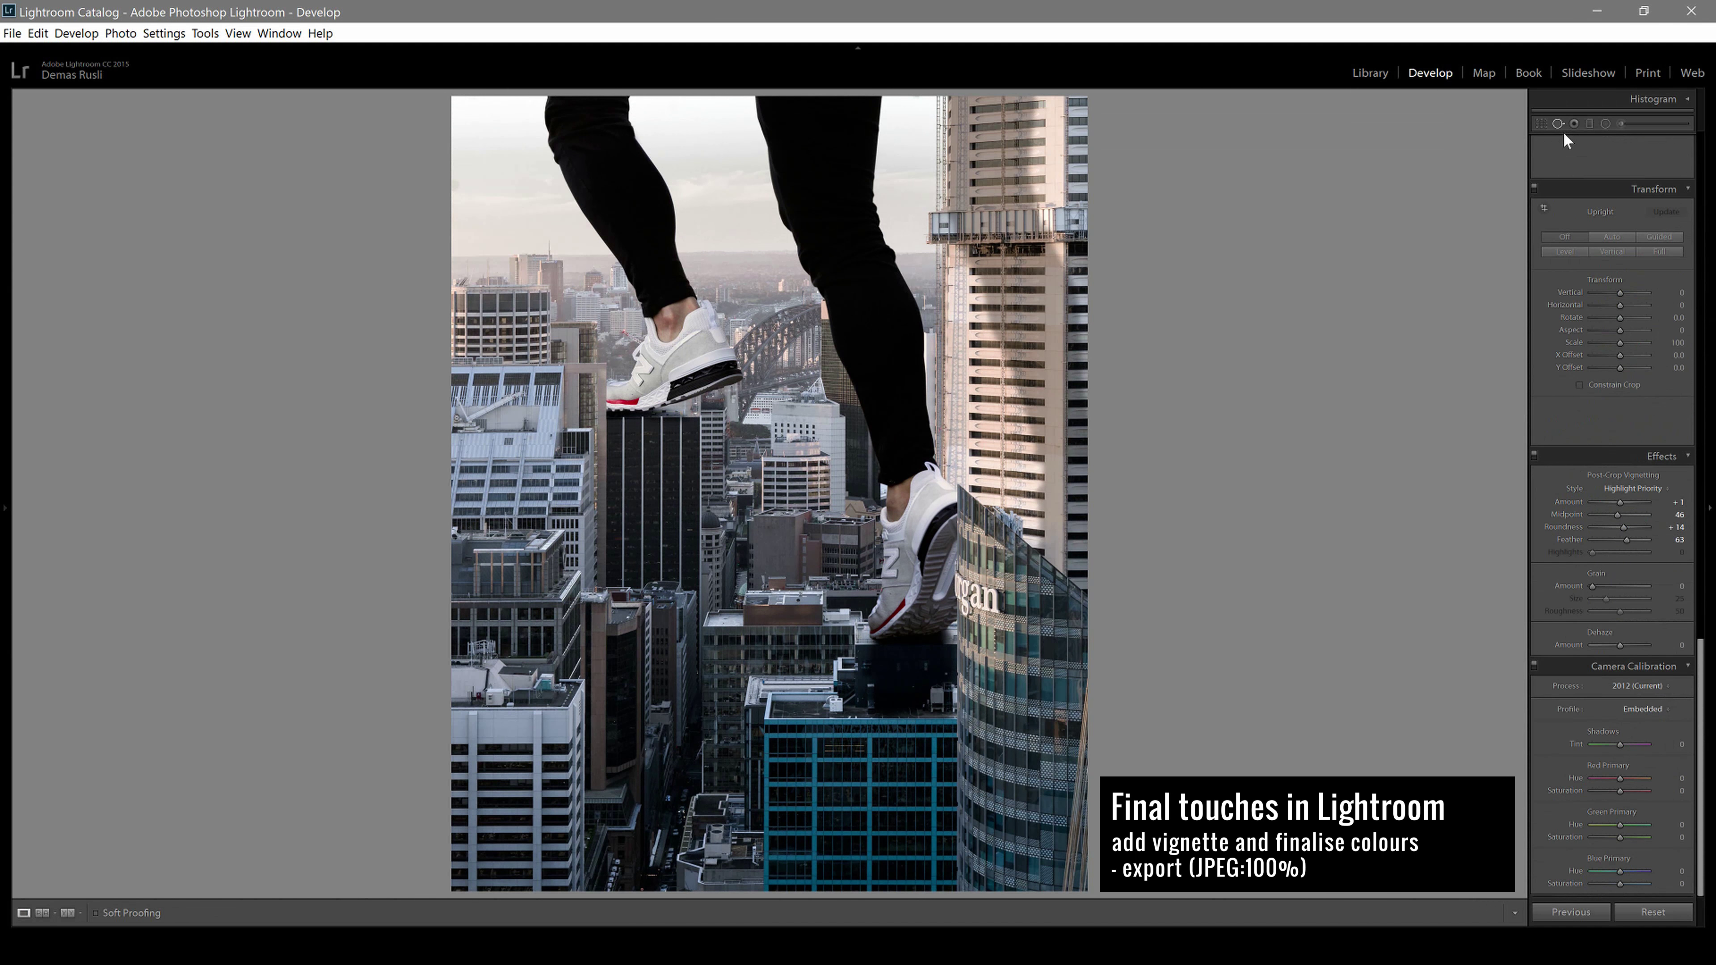
# Scroll through the Develop panel sliders for the final tweaks
pyautogui.scroll(10, 1566, 141)
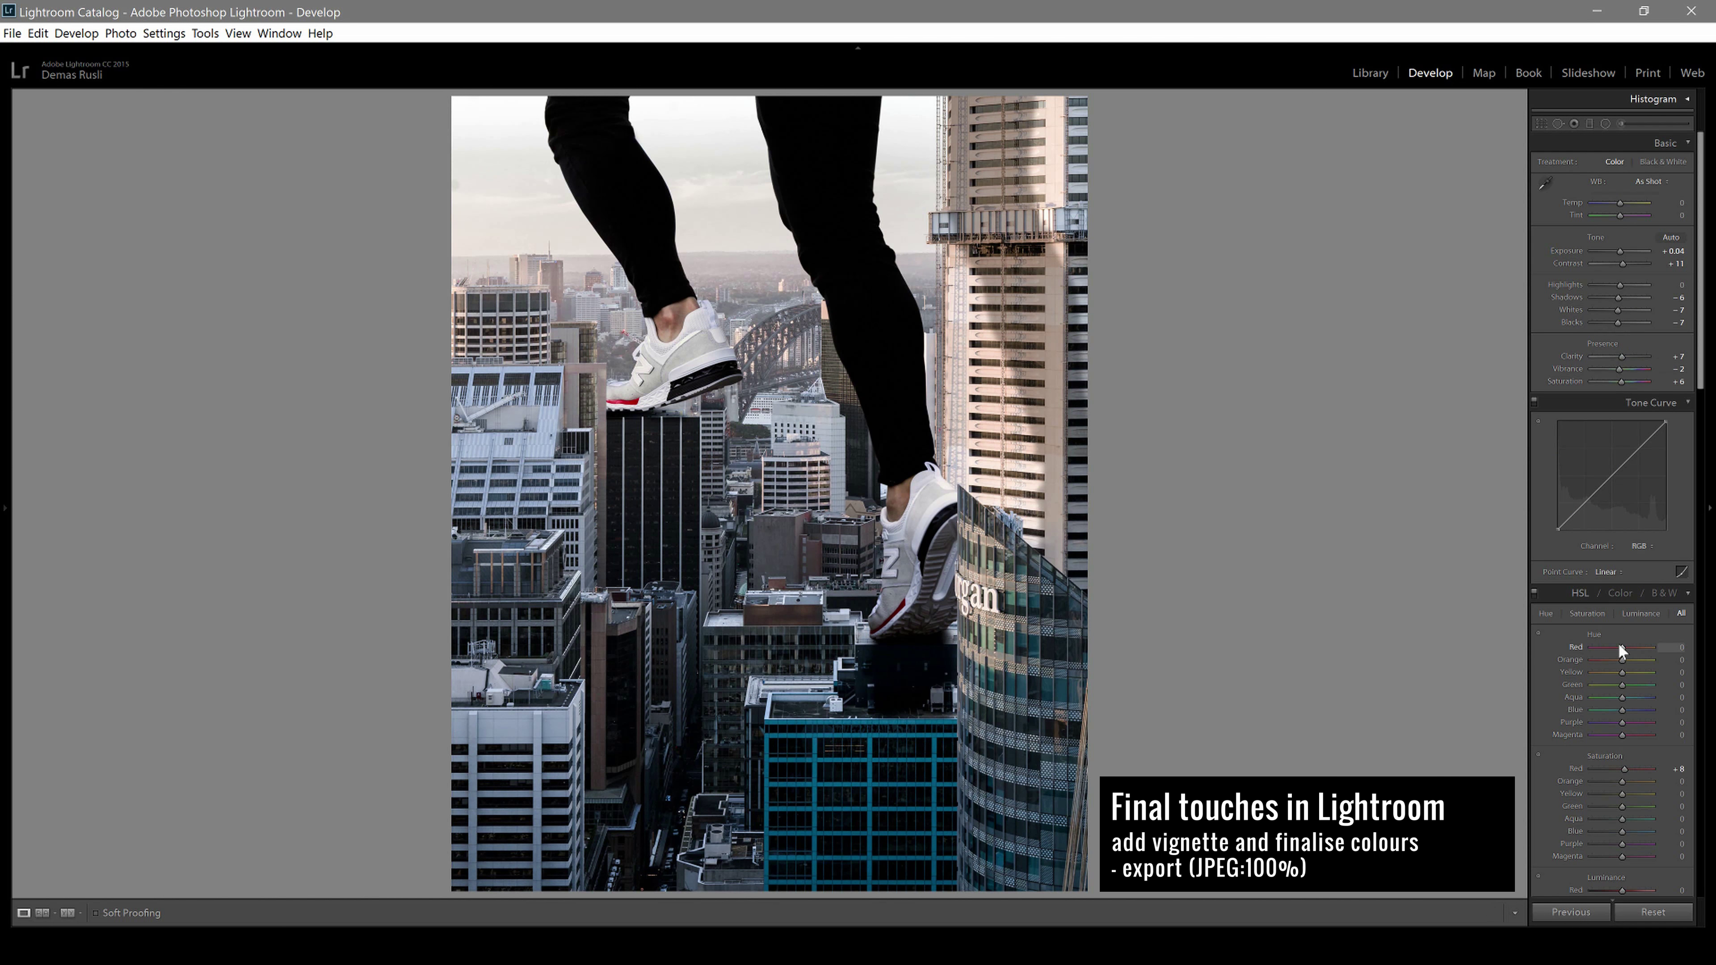
pyautogui.scroll(-10, 1621, 651)
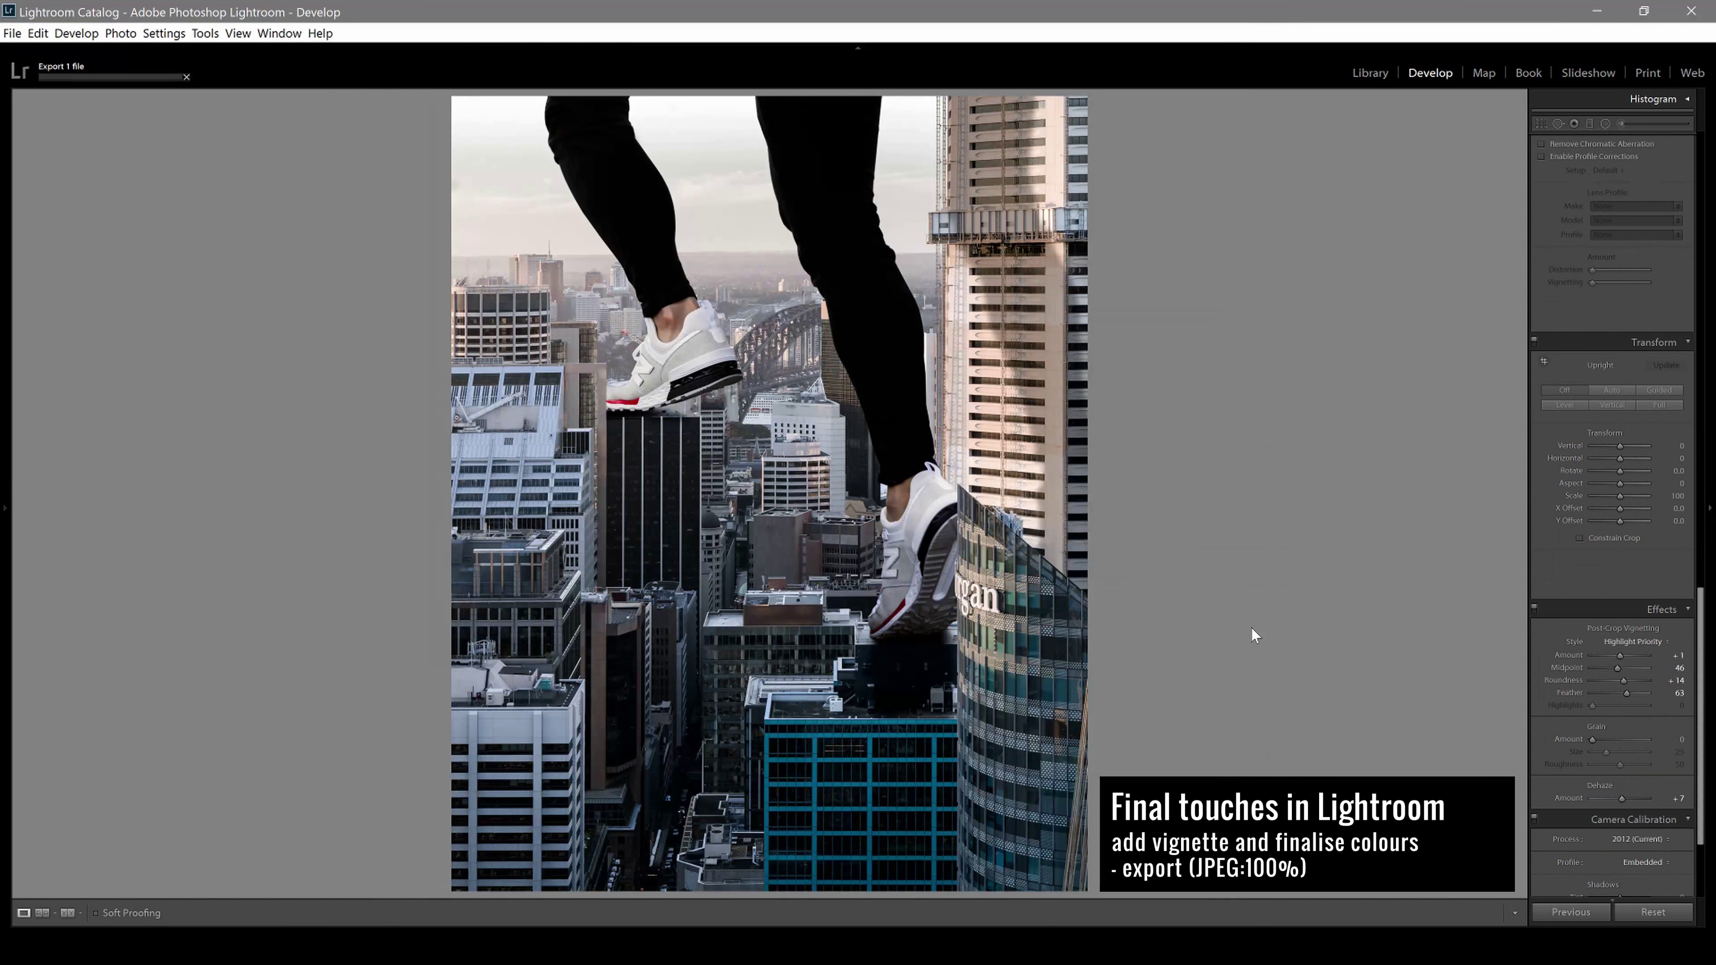